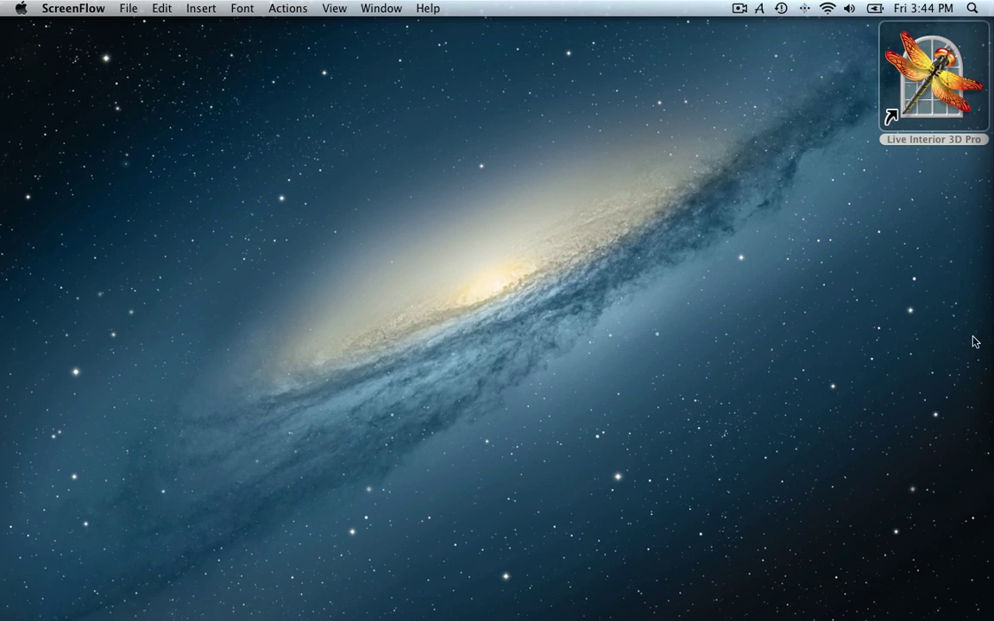
# - Launch Live Interior 3D Pro and browse the 1 Bedroom templates, then the Sample Rooms
pyautogui.doubleClick(924, 114)
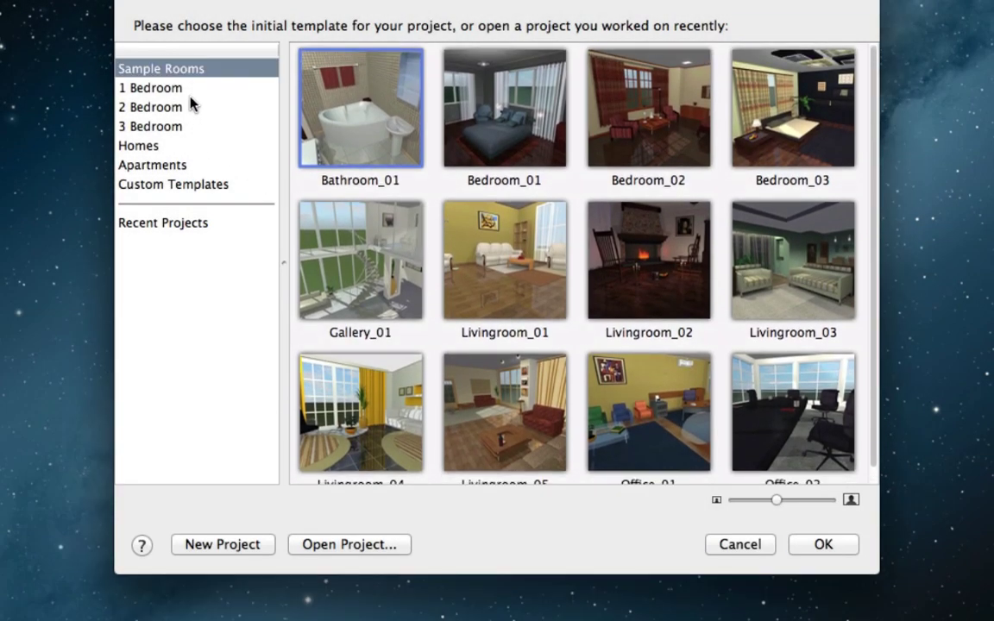
pyautogui.click(191, 88)
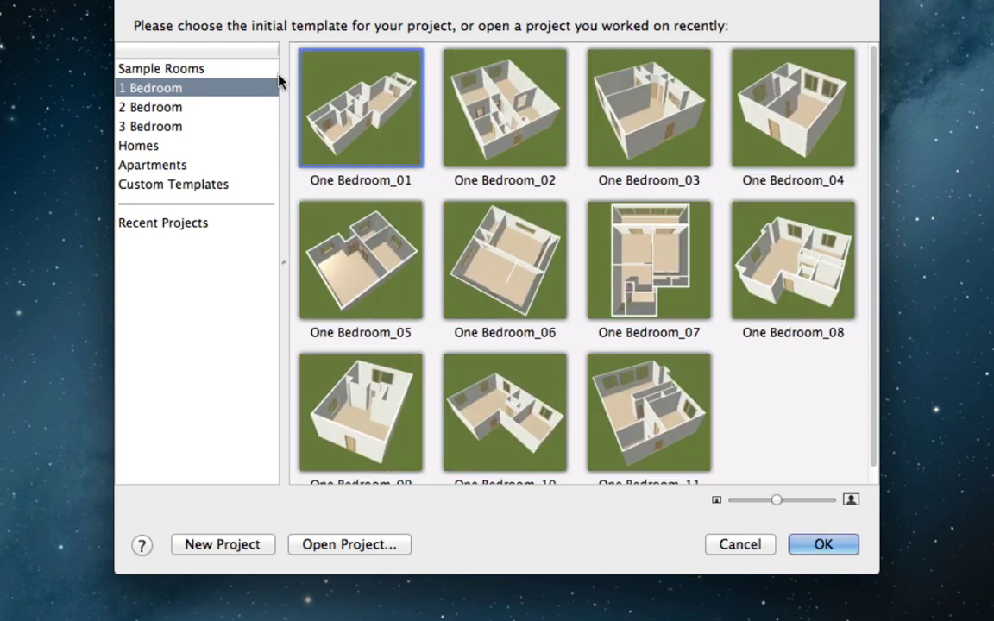
pyautogui.click(261, 71)
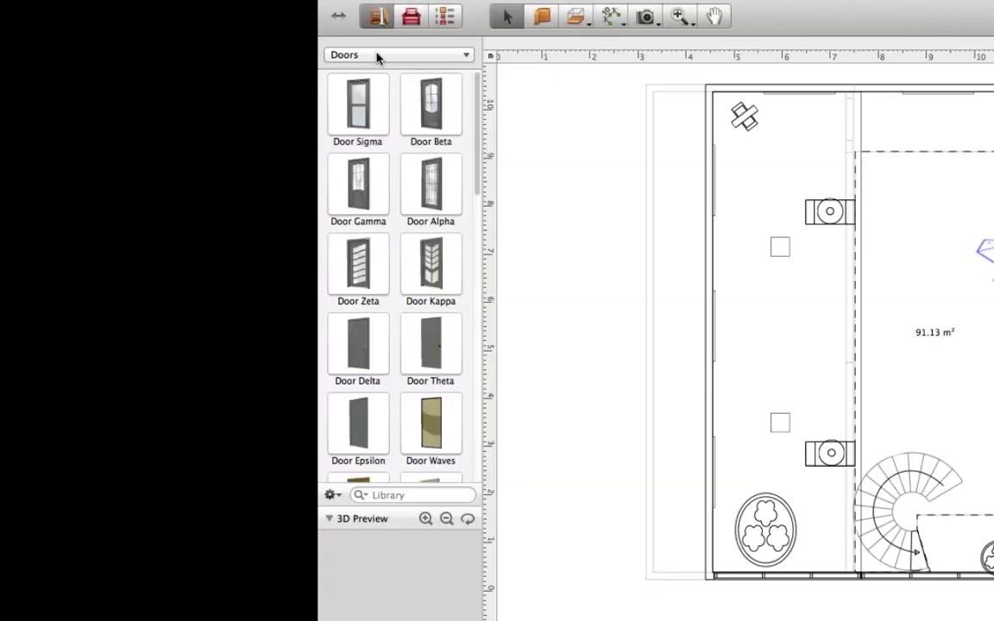
# - Keep the library on the Doors category and preview Door Kappa
pyautogui.click(54, 81)
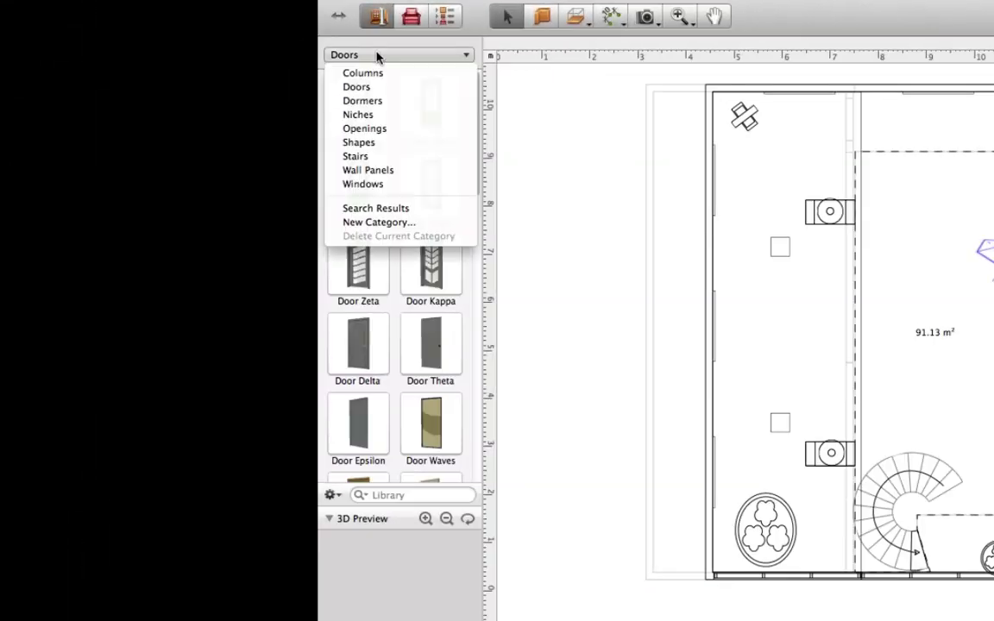
pyautogui.click(430, 270)
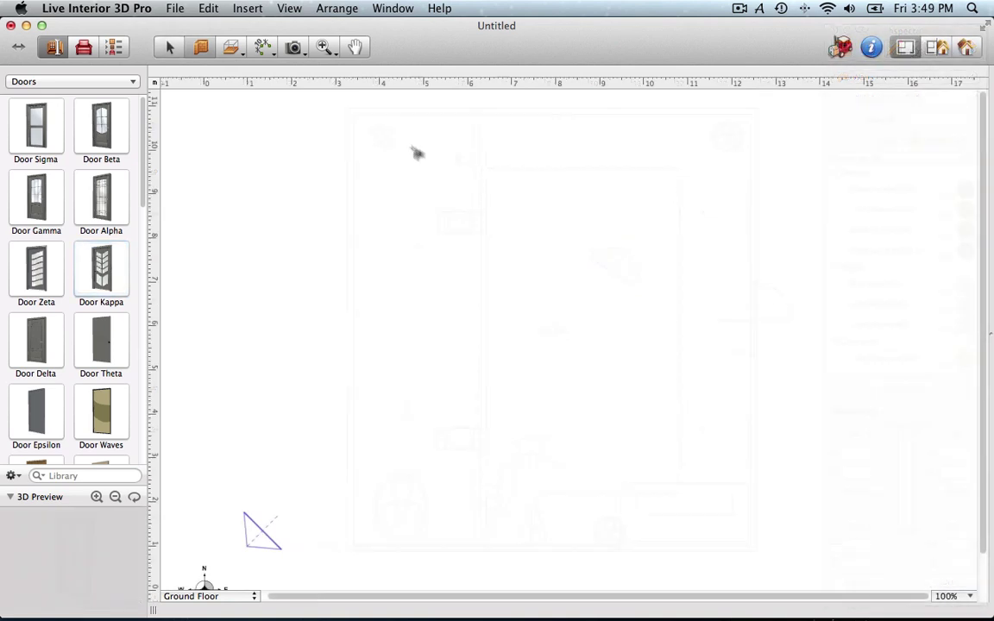
# - Draw four walls forming a closed square room
pyautogui.click(409, 148)
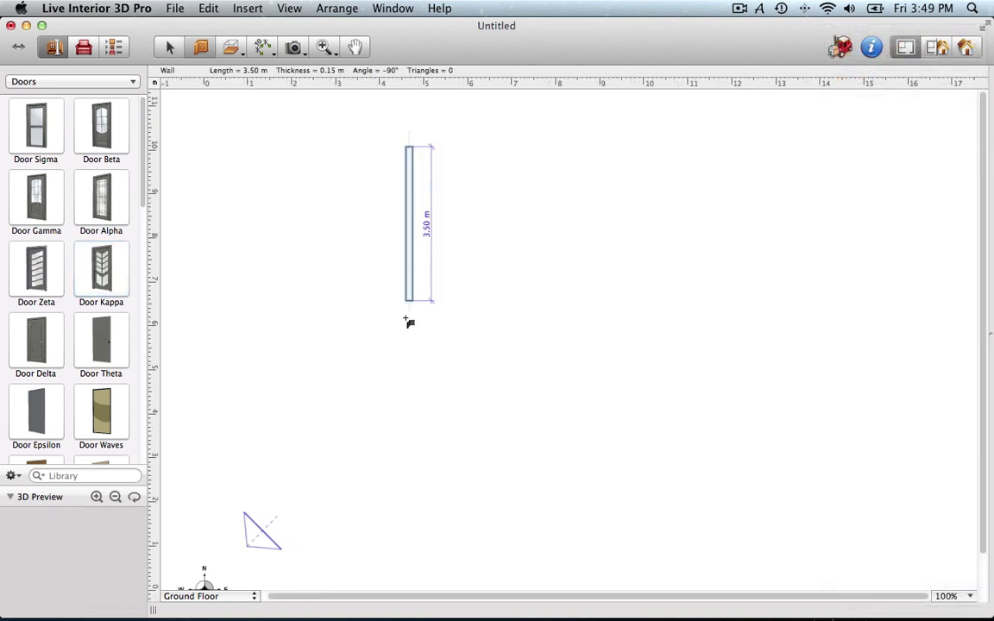
pyautogui.click(411, 468)
pyautogui.click(724, 467)
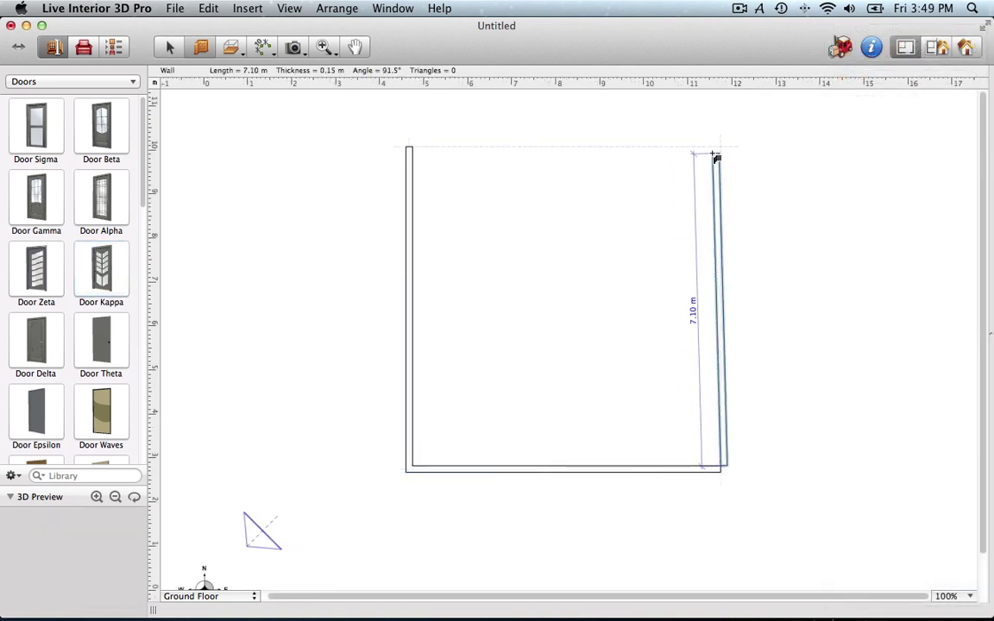
pyautogui.click(723, 146)
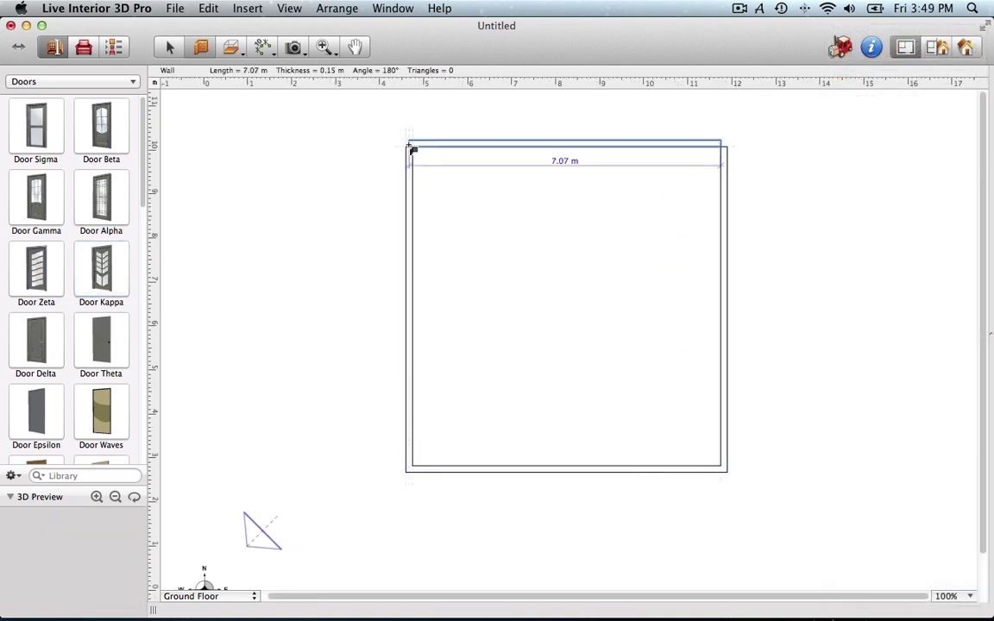
pyautogui.doubleClick(409, 147)
# - Place Door Sigma in the room's left wall and check it in the split 3D view
pyautogui.click(26, 128)
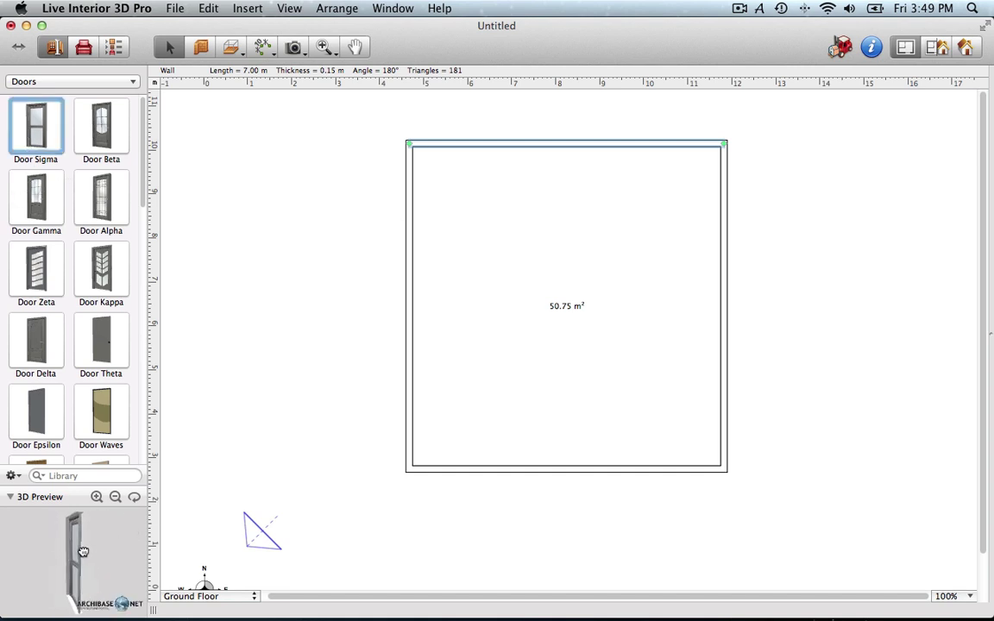
pyautogui.moveTo(41, 123); pyautogui.dragTo(409, 255)
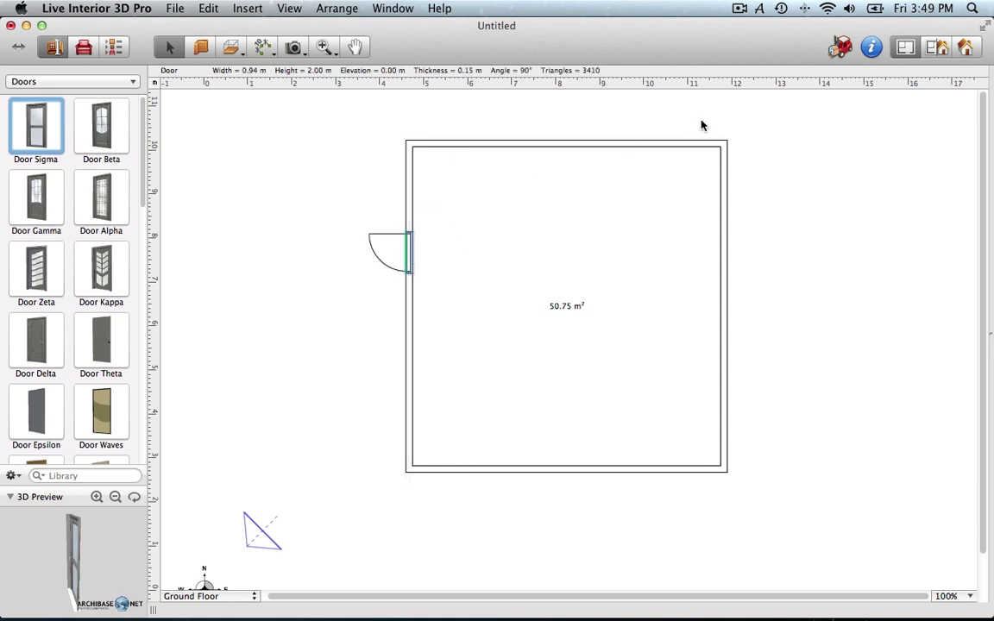
pyautogui.click(937, 47)
pyautogui.click(613, 343)
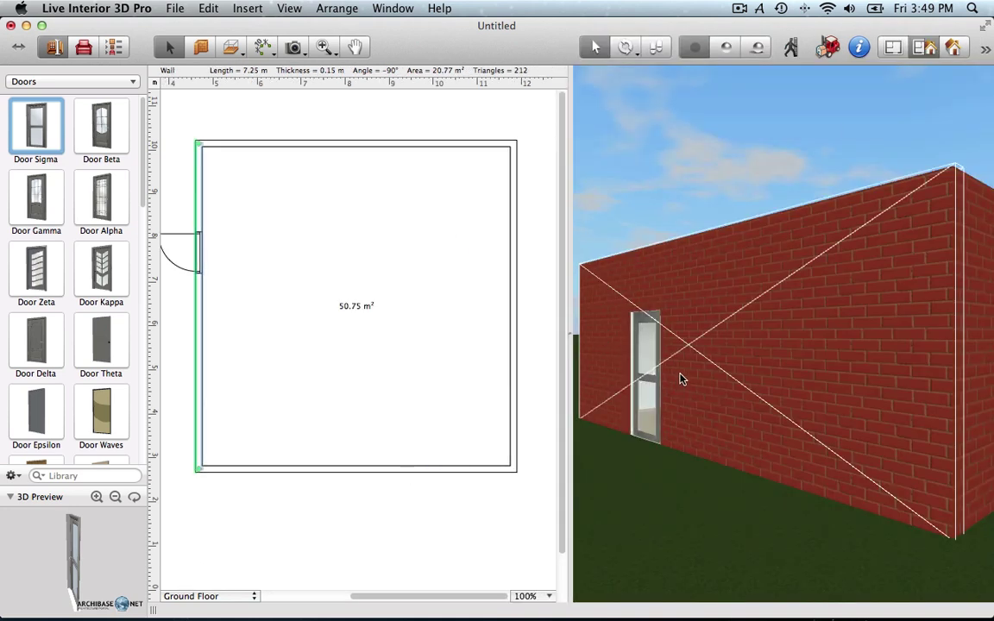
pyautogui.click(405, 344)
pyautogui.click(196, 252)
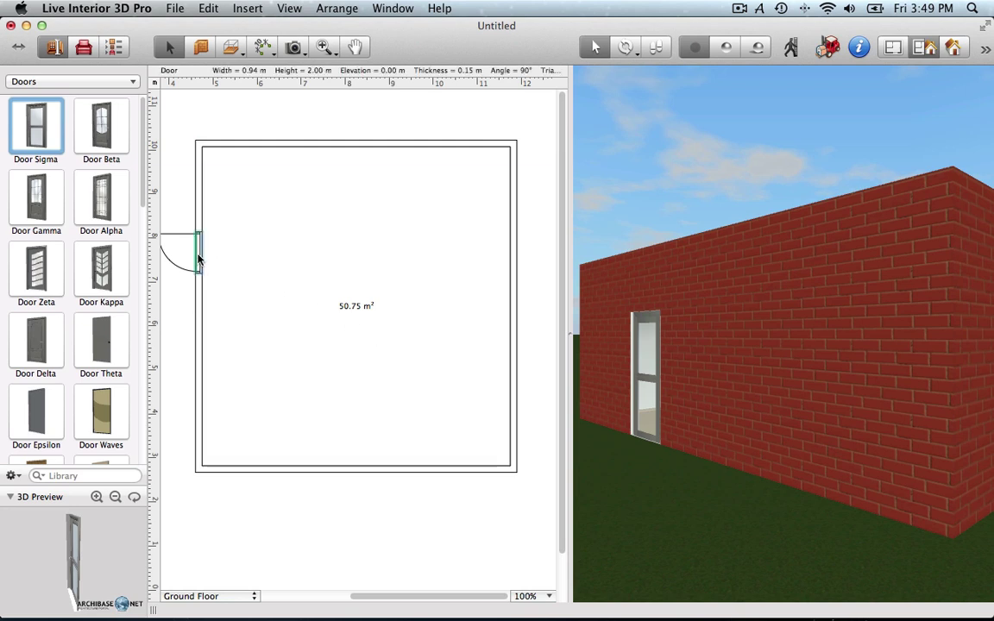
# - Add Door Kappa and Door Theta lower down the same left wall
pyautogui.moveTo(101, 269); pyautogui.dragTo(198, 377)
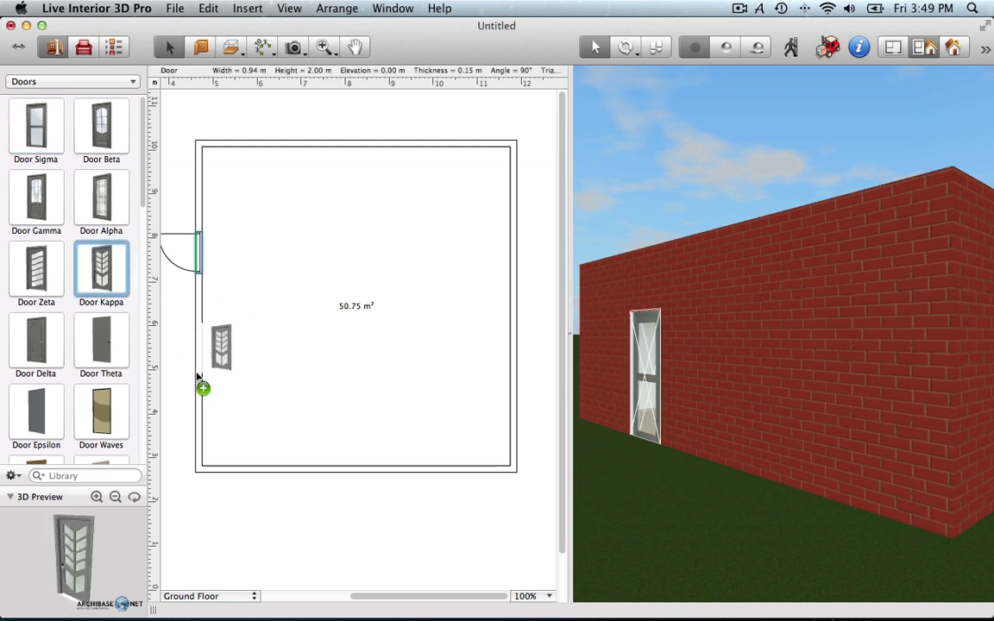
pyautogui.moveTo(101, 345); pyautogui.dragTo(200, 436)
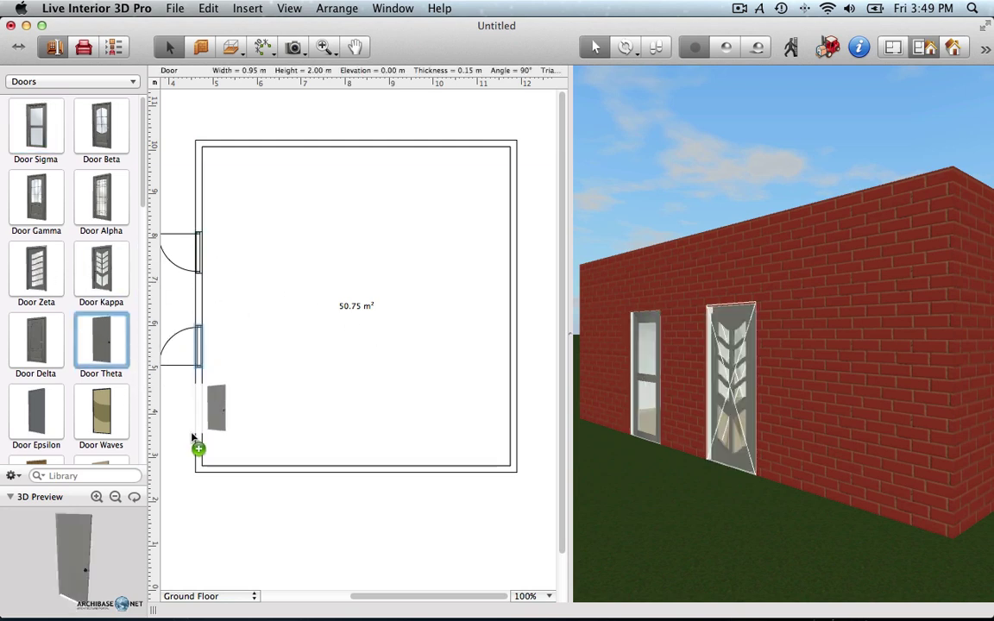
pyautogui.click(298, 513)
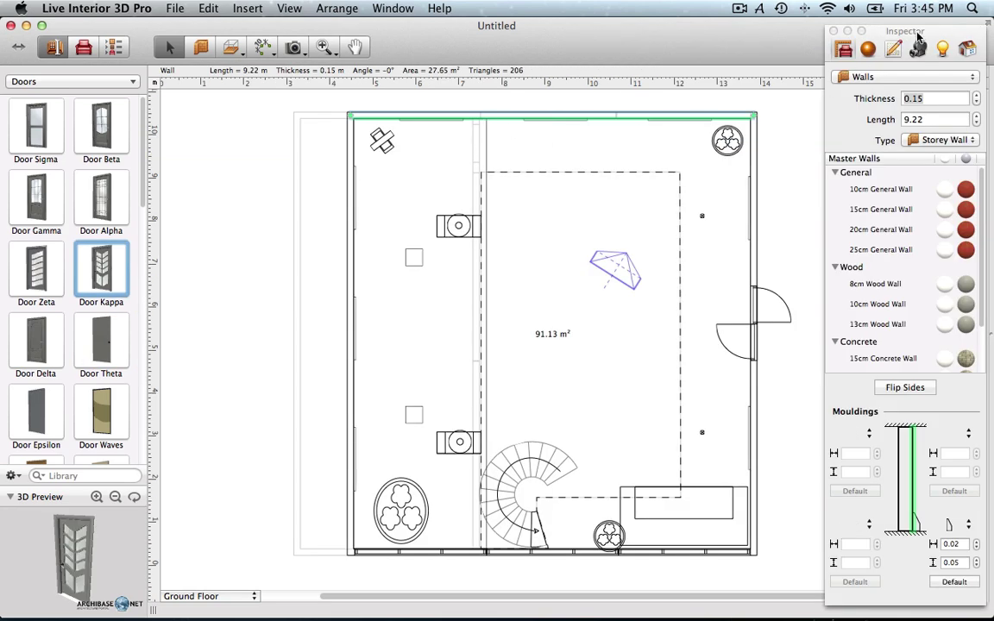
# - Move the inspector and look through its wall materials, drawing style, cameras and lights settings
pyautogui.moveTo(918, 35)
pyautogui.mouseDown()
pyautogui.moveTo(813, 35)
pyautogui.moveTo(782, 59)
pyautogui.mouseUp()
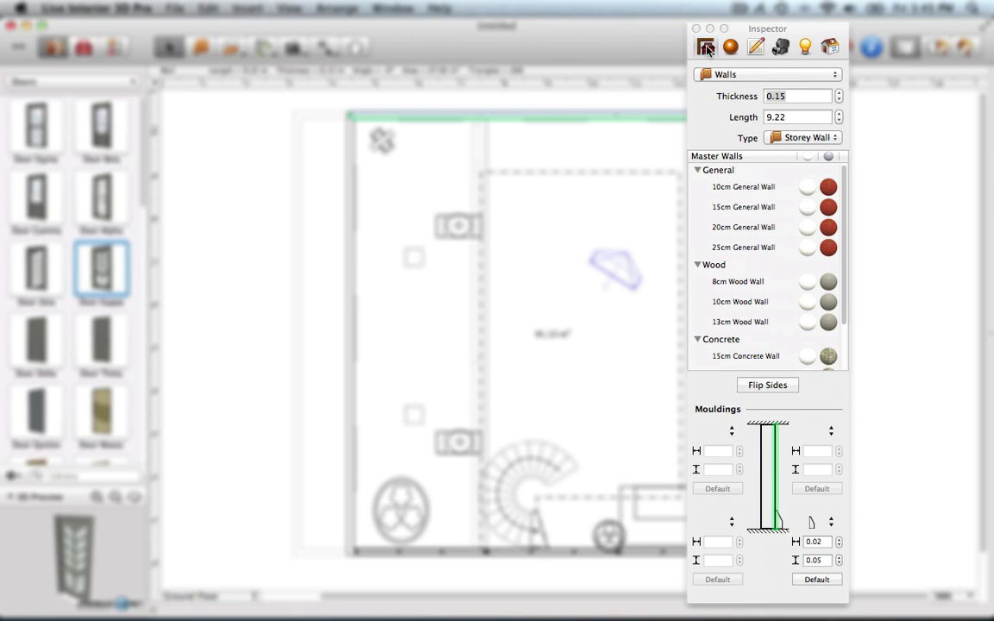
pyautogui.click(730, 47)
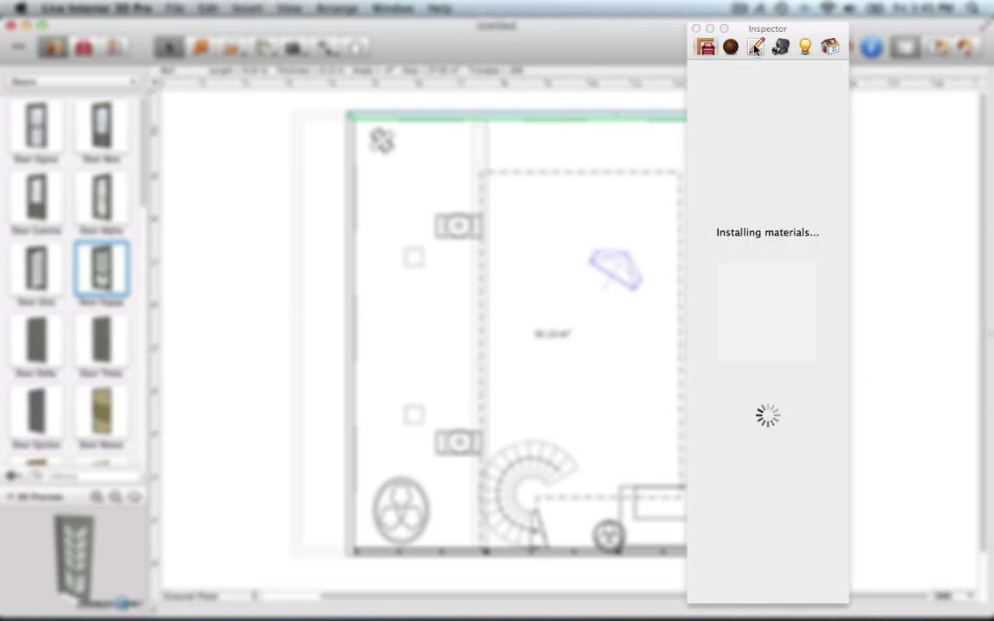
pyautogui.click(759, 49)
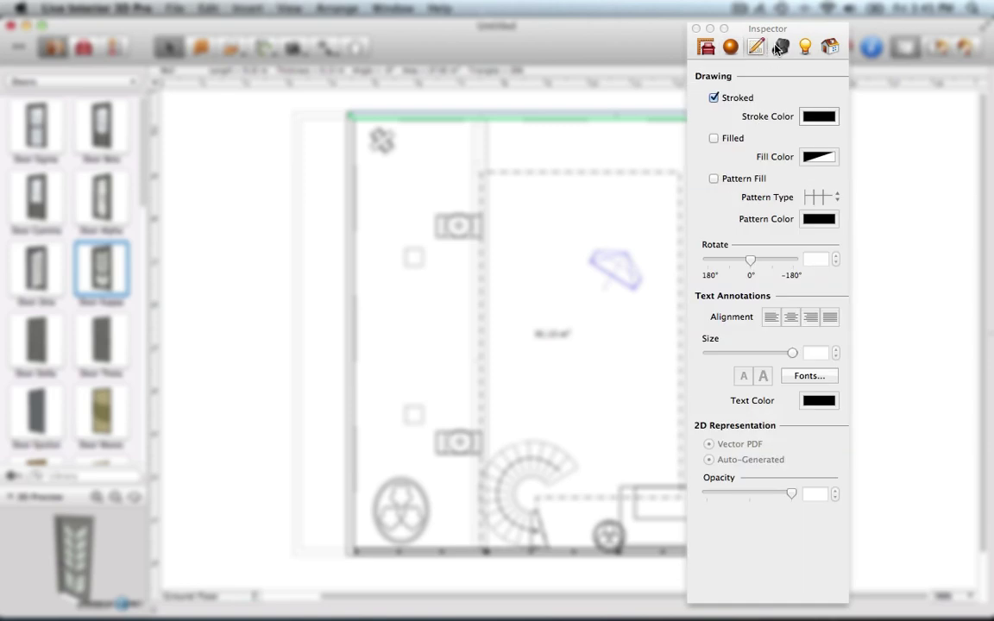
pyautogui.click(781, 47)
pyautogui.click(805, 48)
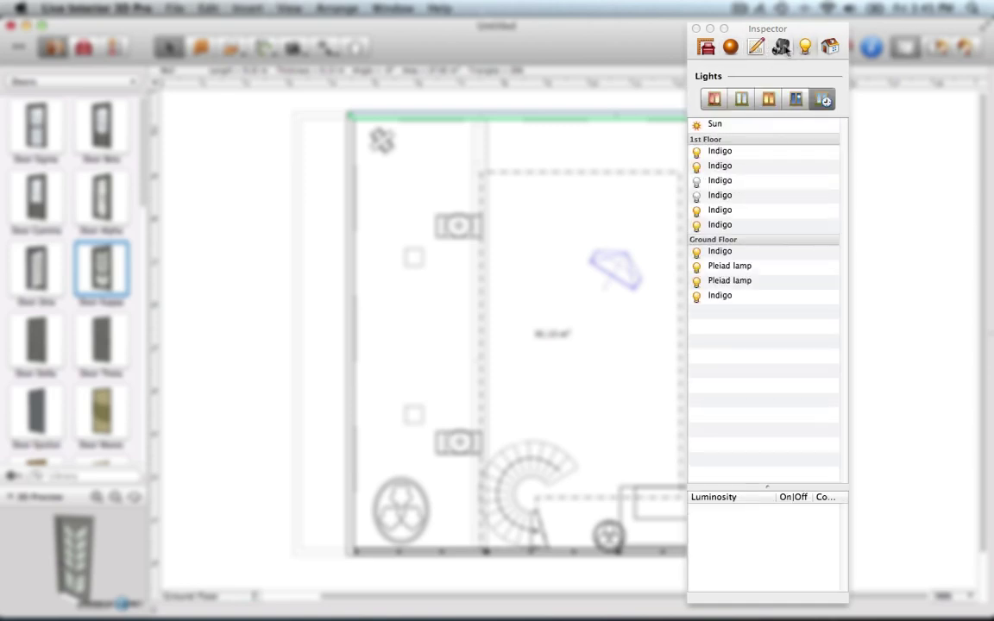
pyautogui.moveTo(723, 28); pyautogui.dragTo(864, 24)
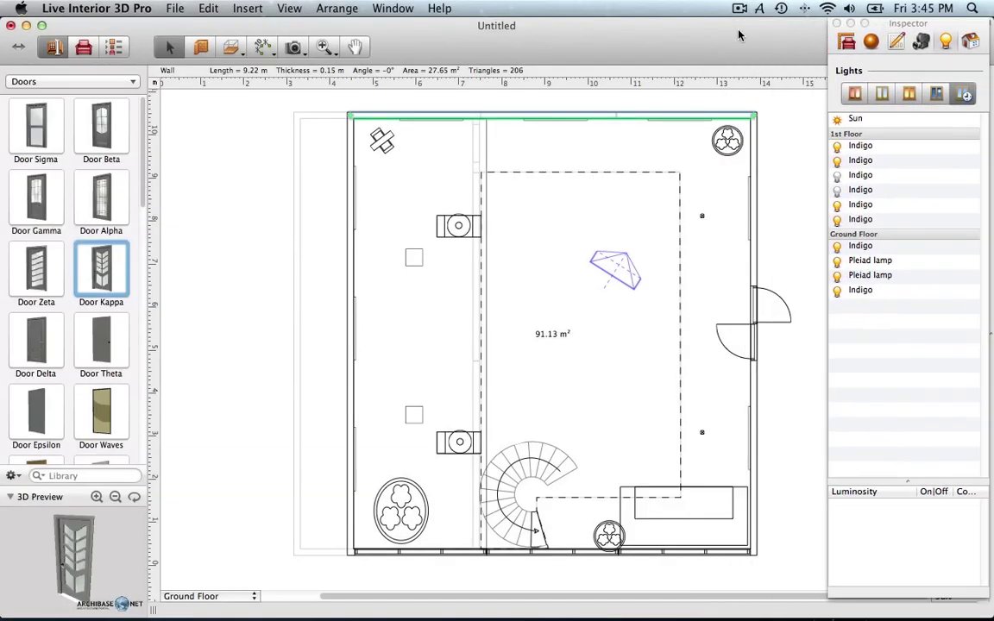
# - Preview Door Sigma from the doors library, rotating it from above and back to front
pyautogui.click(51, 122)
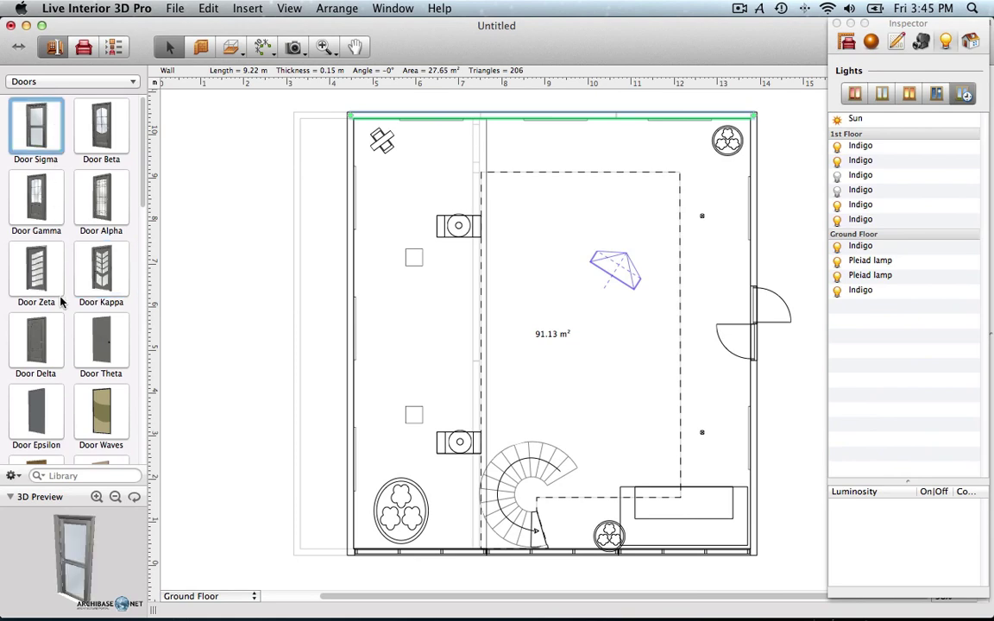
pyautogui.moveTo(63, 551); pyautogui.dragTo(74, 524)
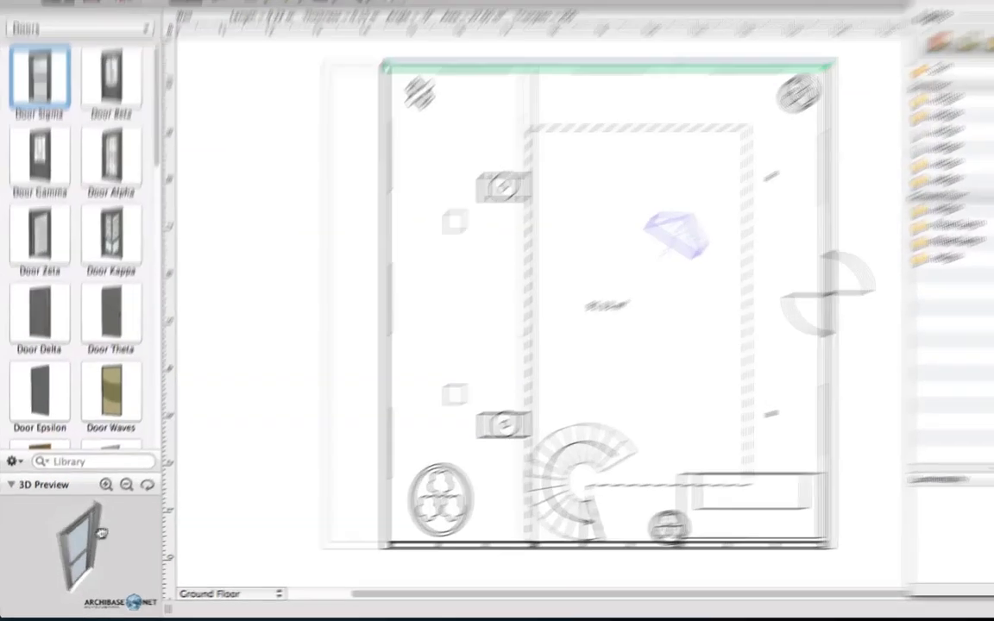
pyautogui.click(134, 497)
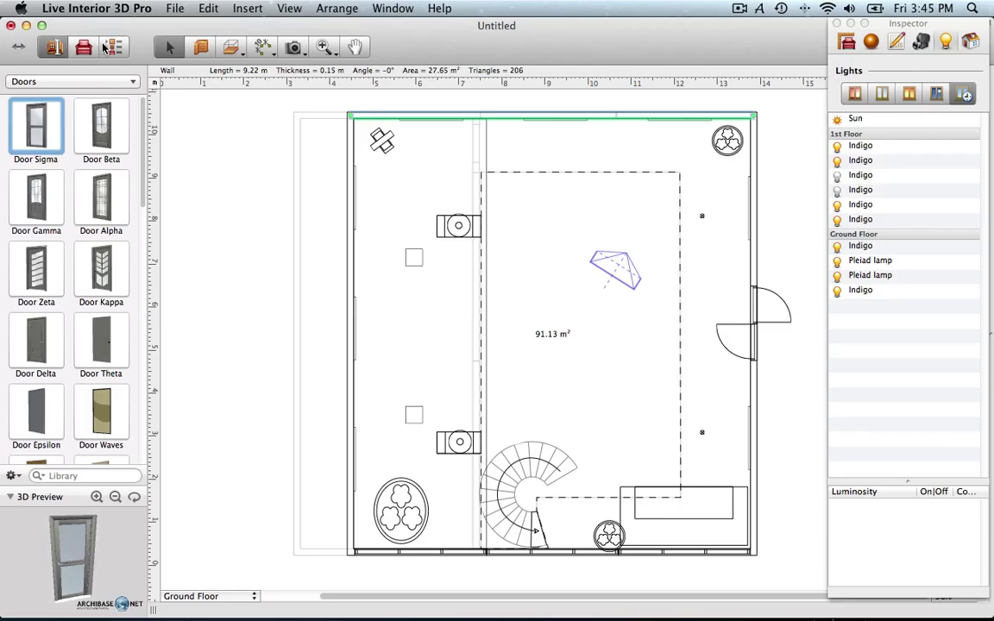
# - Show the Ground Floor Project Tree and select Palm Tree High, turning its 3D preview
pyautogui.click(106, 46)
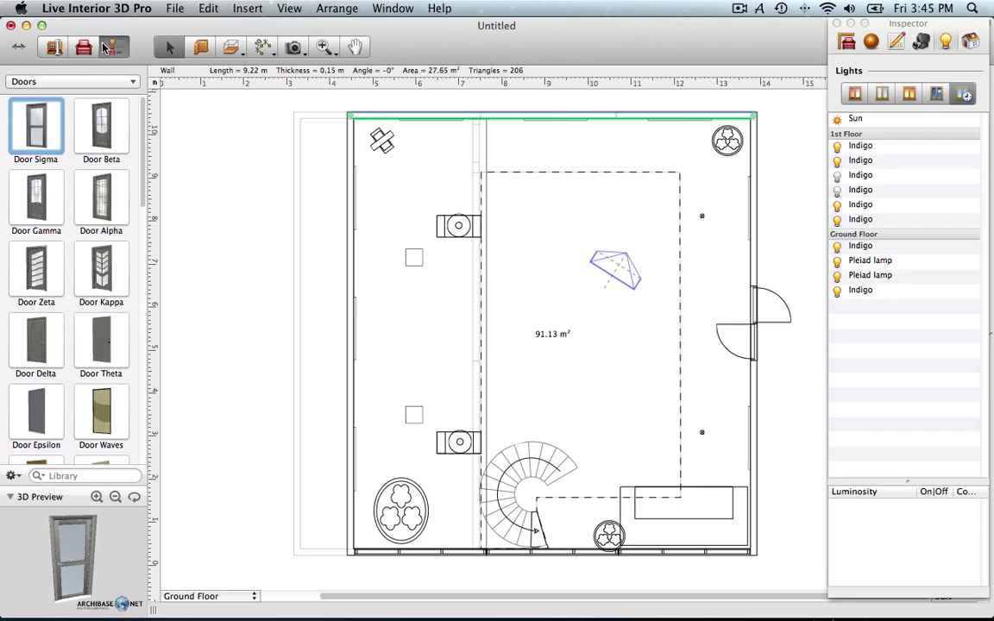
pyautogui.click(93, 85)
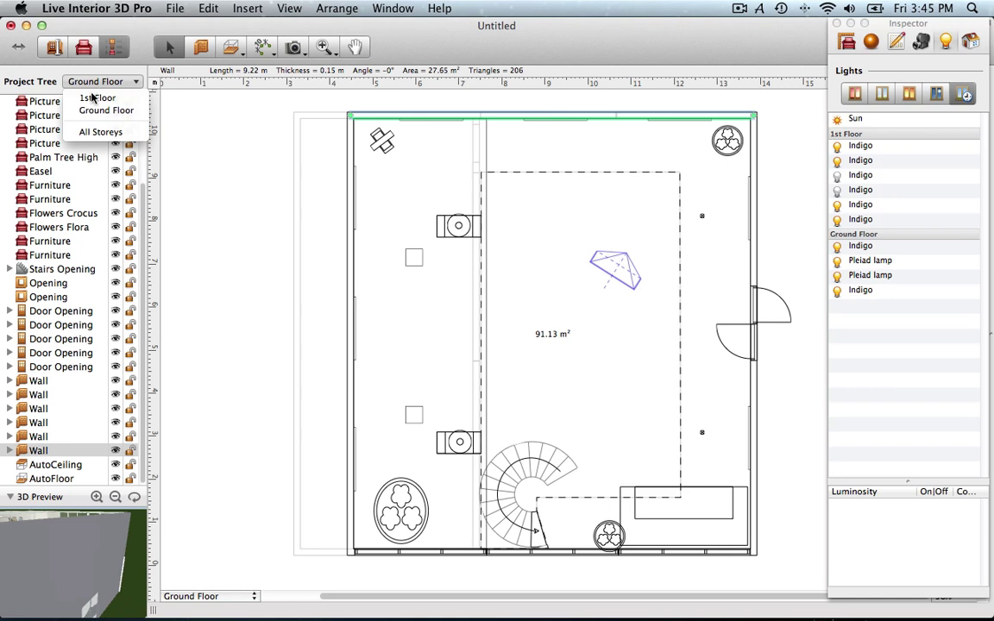
pyautogui.click(86, 111)
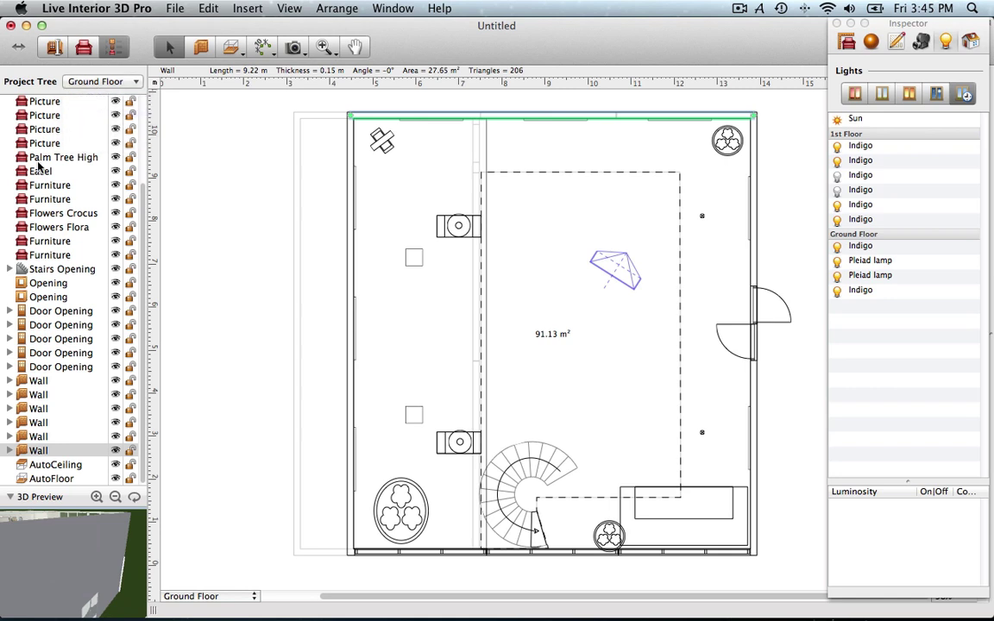
pyautogui.click(38, 160)
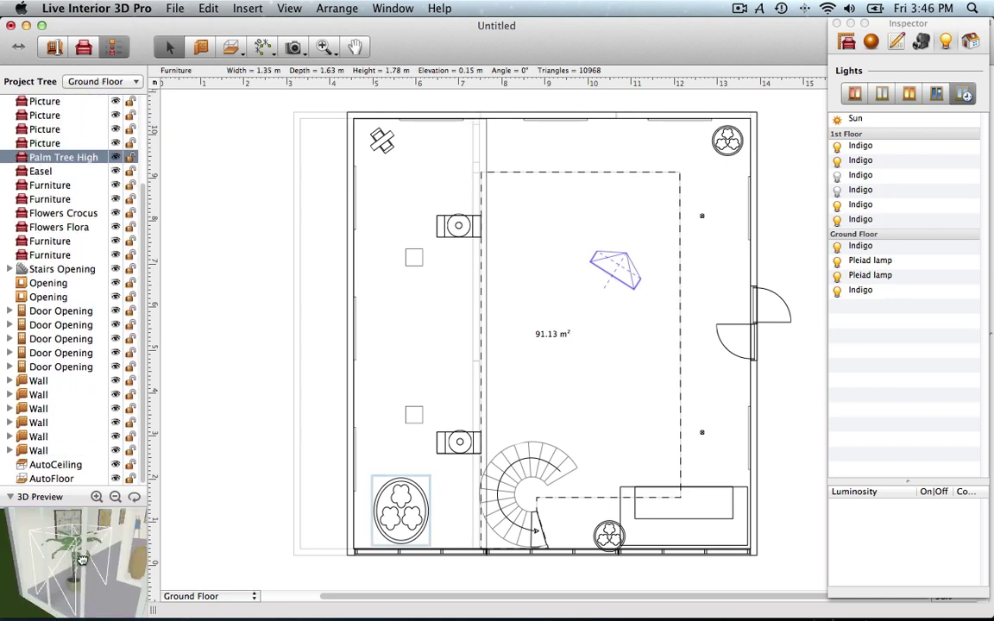
pyautogui.moveTo(82, 560); pyautogui.dragTo(158, 521)
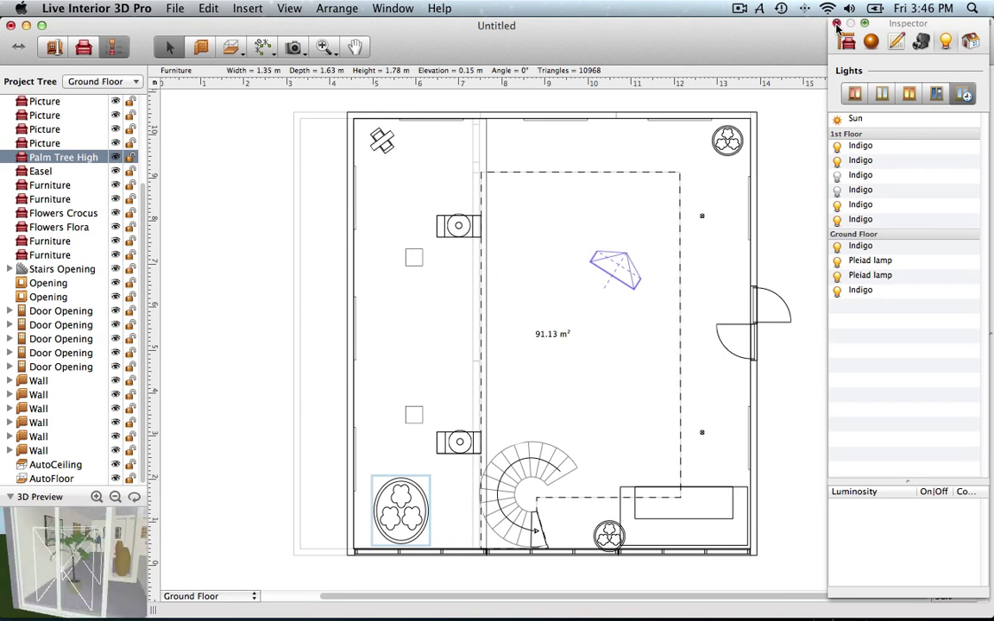
# - Close the lights inspector, nudge the upper wicker vase into alignment, and select the right-wall door
pyautogui.click(753, 25)
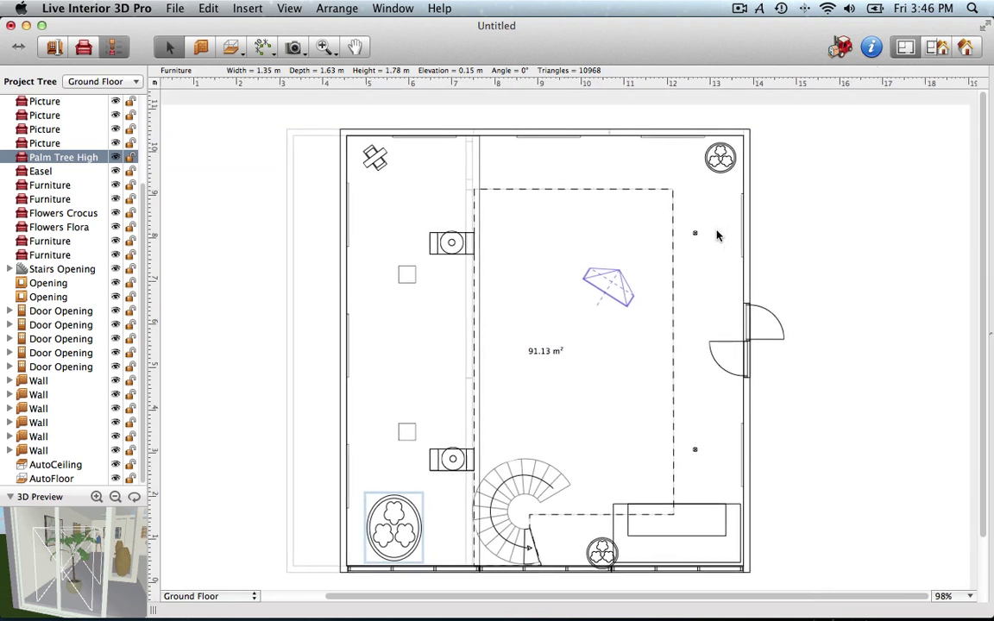
pyautogui.click(456, 245)
pyautogui.moveTo(455, 249); pyautogui.dragTo(452, 236)
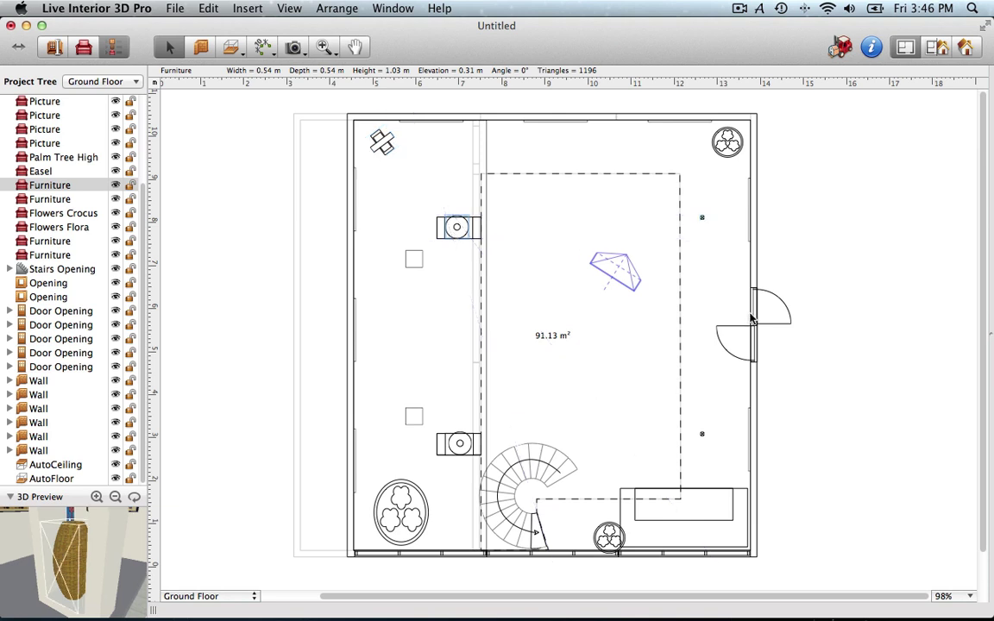
pyautogui.click(752, 342)
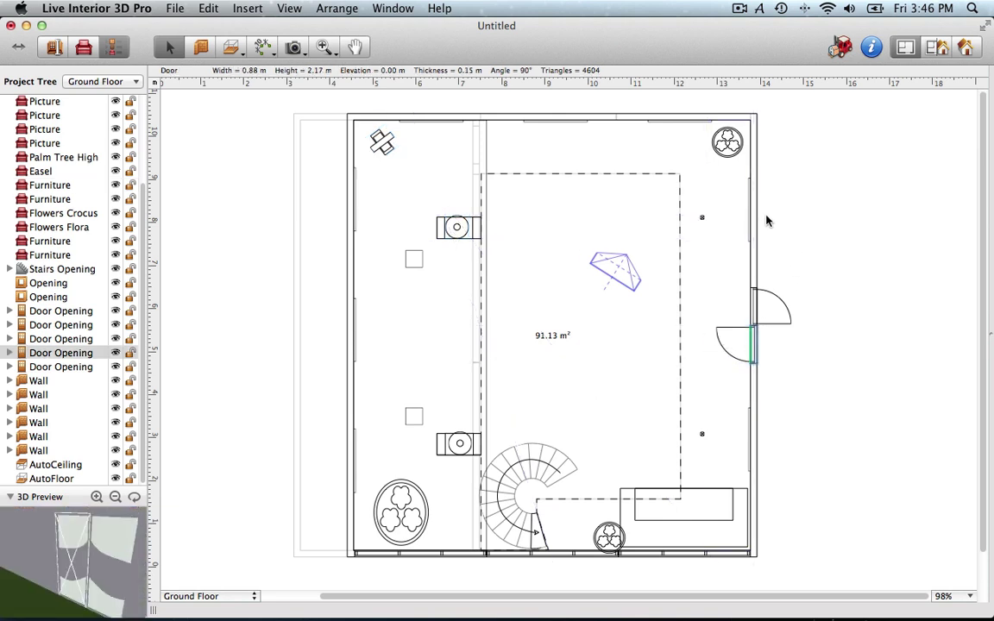
# - Switch to the full 3D view and move the camera toward the spiral staircase
pyautogui.click(966, 50)
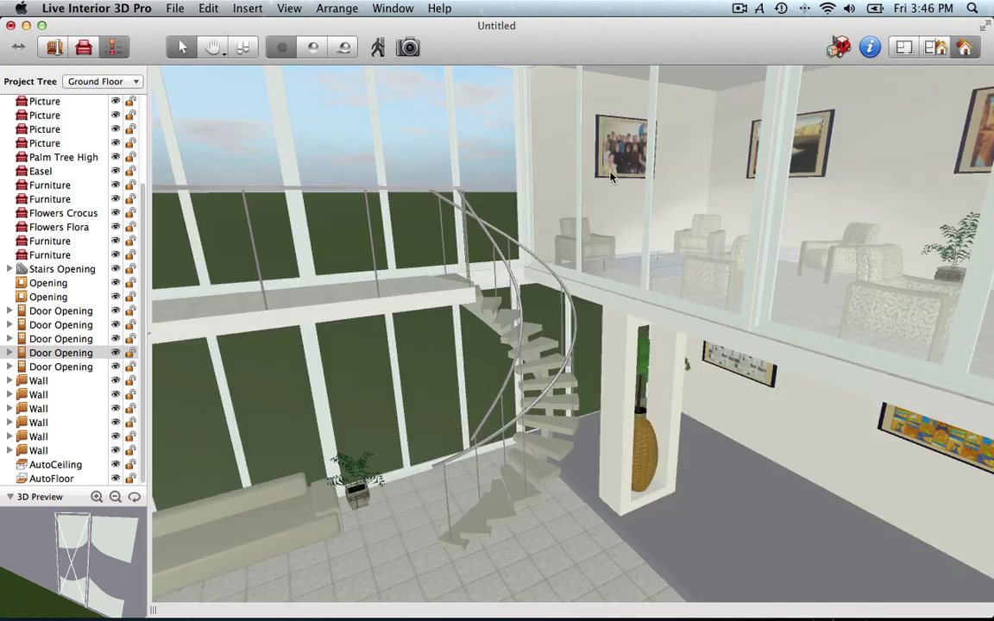
pyautogui.click(481, 360)
pyautogui.click(242, 48)
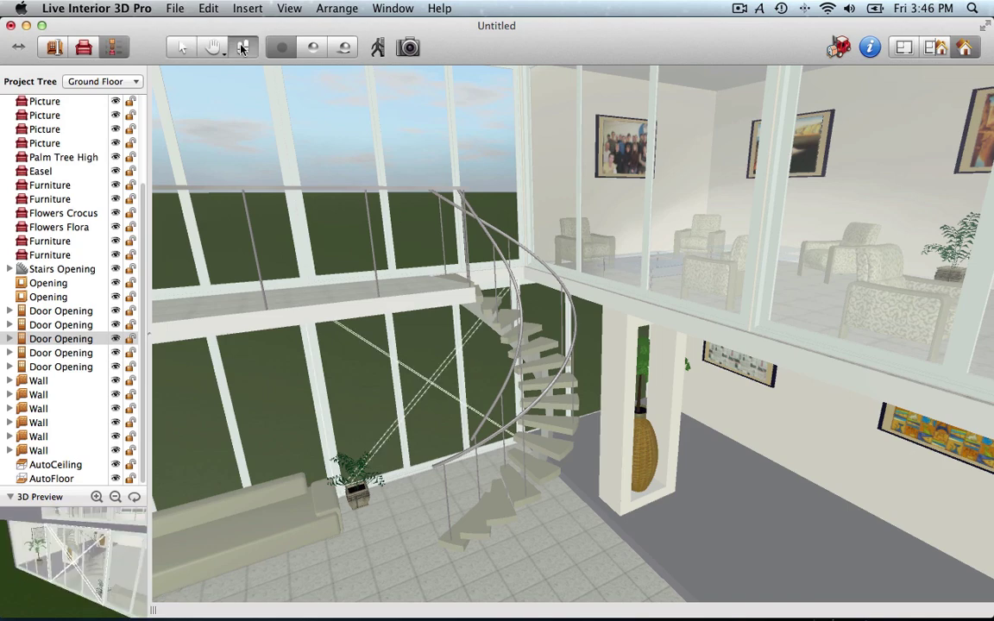
pyautogui.moveTo(283, 191)
pyautogui.mouseDown()
pyautogui.moveTo(406, 263)
pyautogui.moveTo(317, 432)
pyautogui.mouseUp()
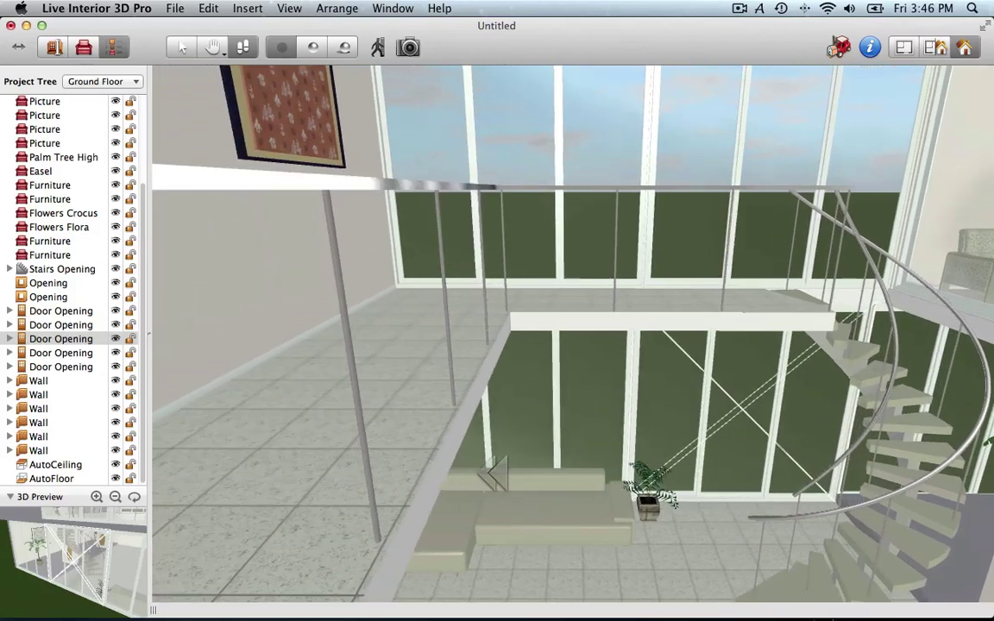
pyautogui.moveTo(317, 431)
pyautogui.mouseDown()
pyautogui.moveTo(867, 349)
pyautogui.moveTo(924, 207)
pyautogui.mouseUp()
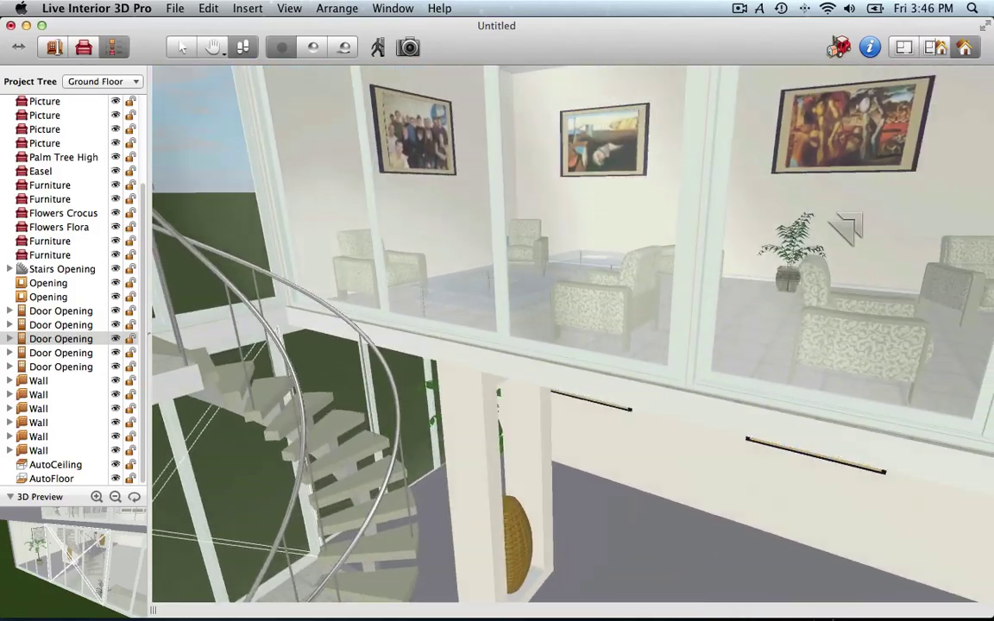
# - Swing the camera and move it closer to the glass-walled upstairs lounge
pyautogui.moveTo(286, 42); pyautogui.dragTo(320, 54)
pyautogui.click(345, 50)
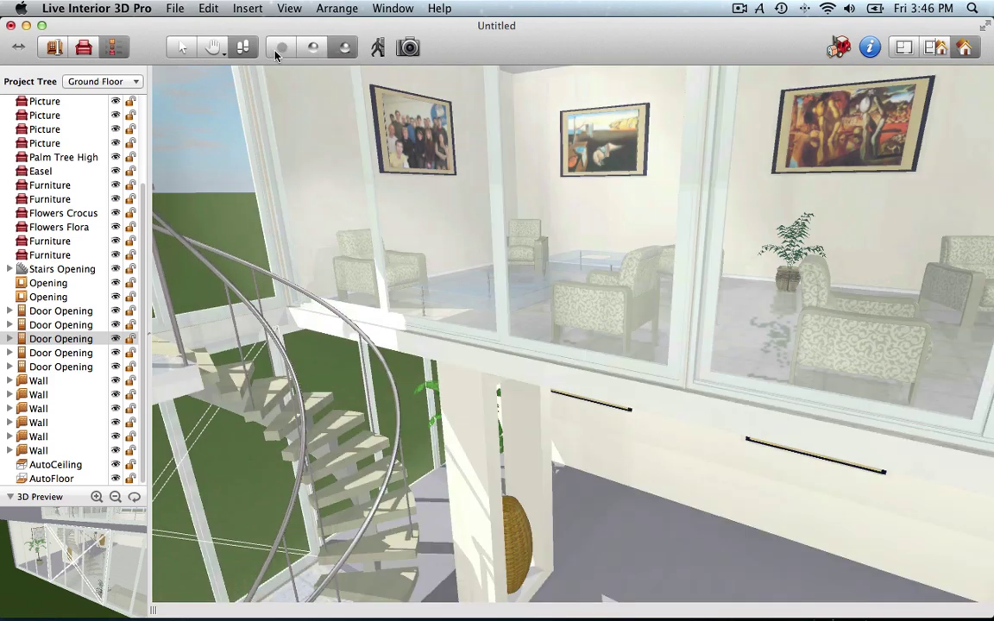
pyautogui.click(278, 50)
pyautogui.moveTo(455, 259); pyautogui.dragTo(609, 312)
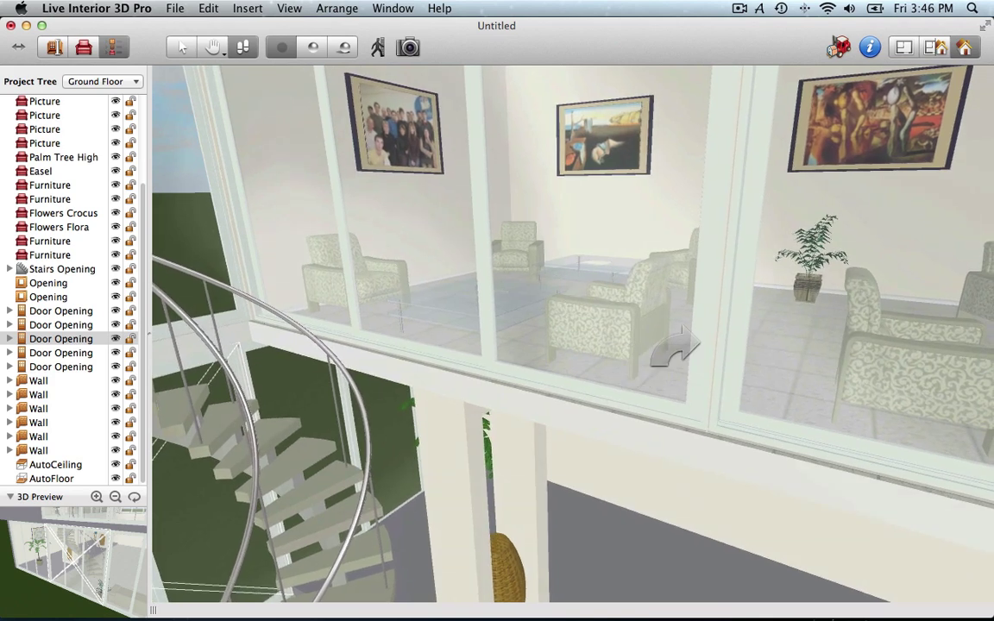
# - In split view, reposition the two round ground-floor items, then switch to the 1st Floor plan
pyautogui.click(939, 47)
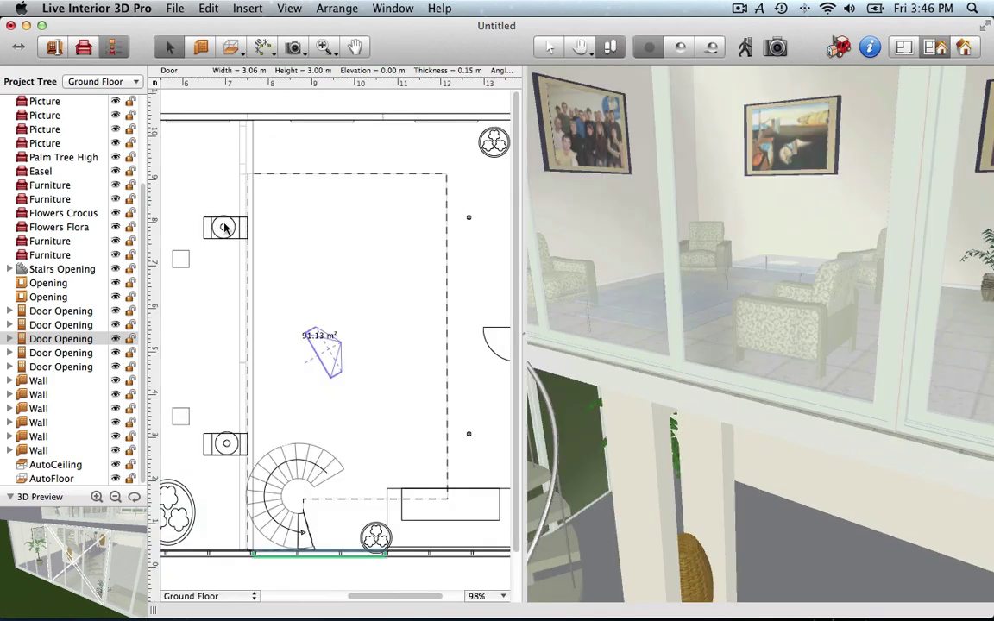
pyautogui.moveTo(224, 228); pyautogui.dragTo(224, 241)
pyautogui.moveTo(224, 447)
pyautogui.mouseDown()
pyautogui.moveTo(224, 466)
pyautogui.moveTo(232, 420)
pyautogui.moveTo(201, 409)
pyautogui.mouseUp()
pyautogui.click(230, 433)
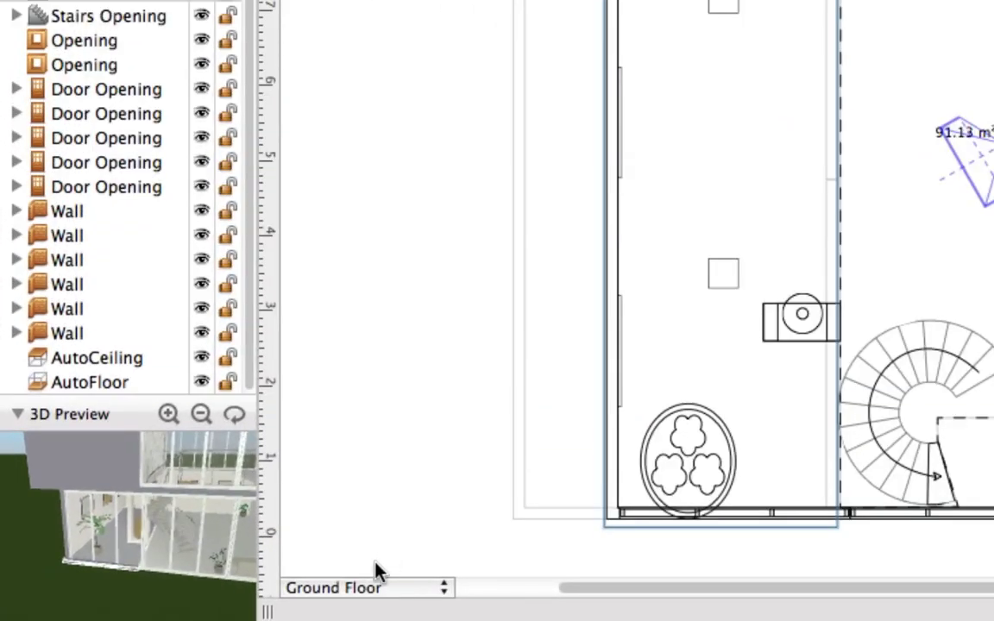
pyautogui.click(369, 587)
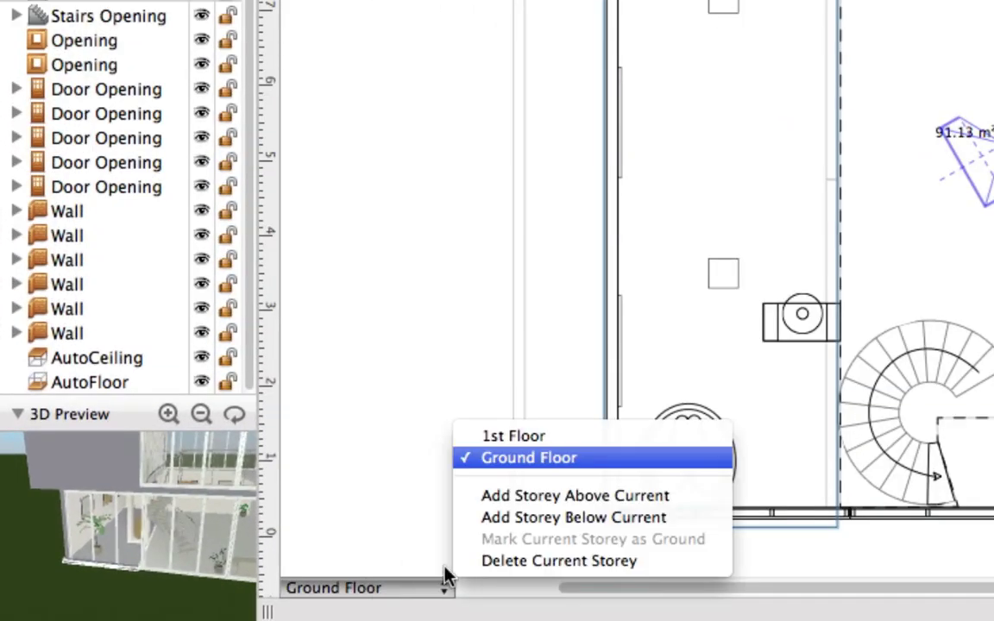
pyautogui.click(555, 438)
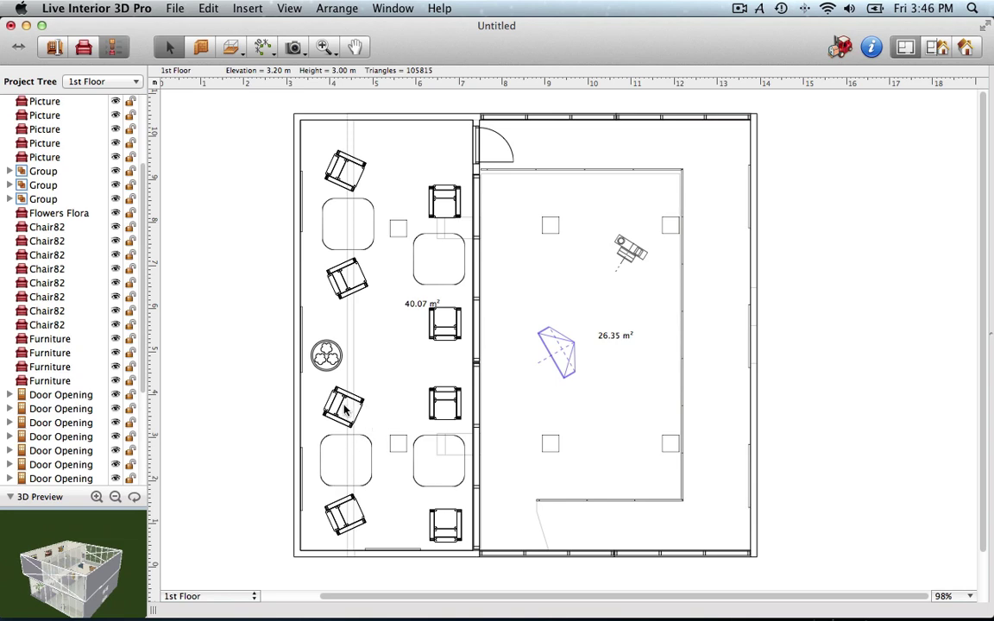
# - Search 3D Warehouse for 'chair' and download the Barcelona Chair into the plan
pyautogui.click(839, 46)
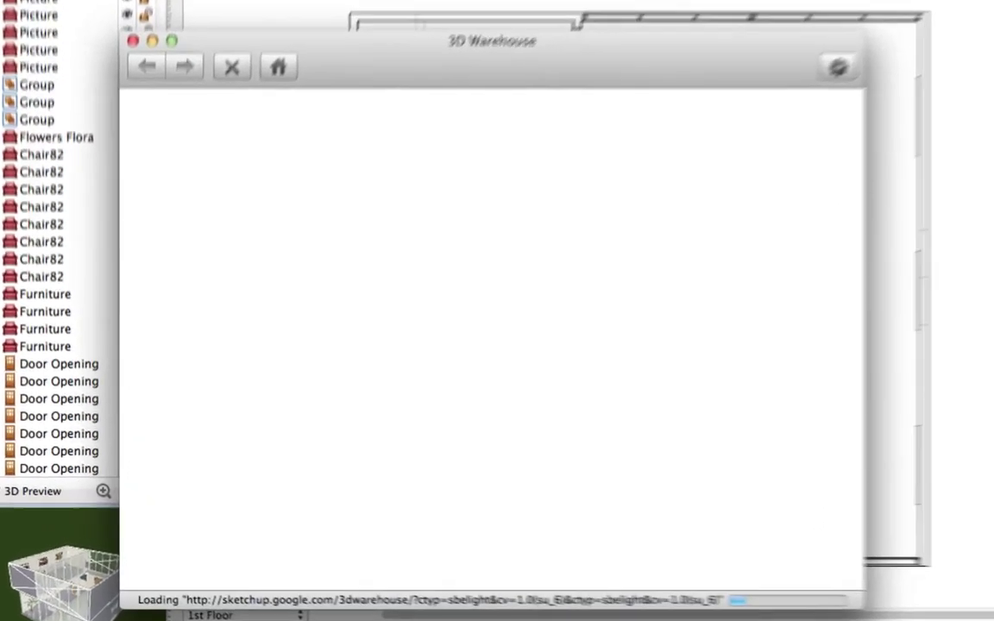
pyautogui.click(432, 204)
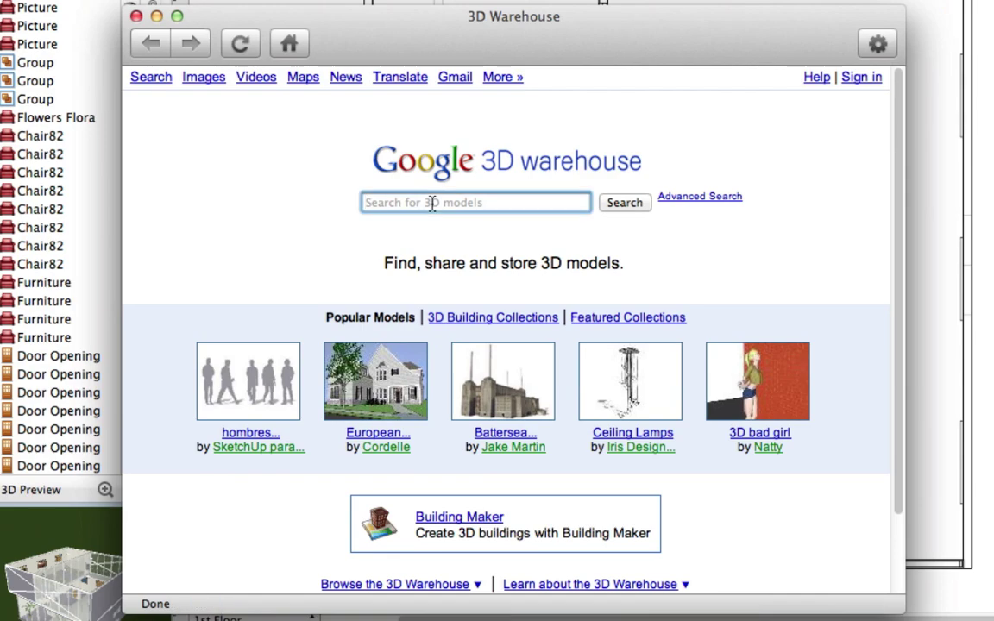
pyautogui.write('chair')
pyautogui.press('Return')
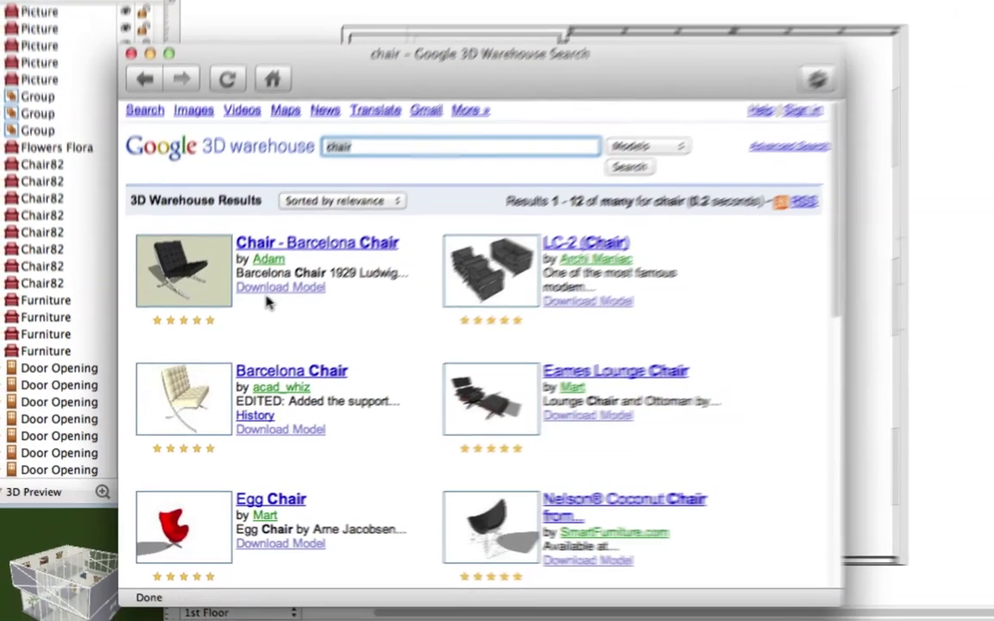
pyautogui.click(298, 269)
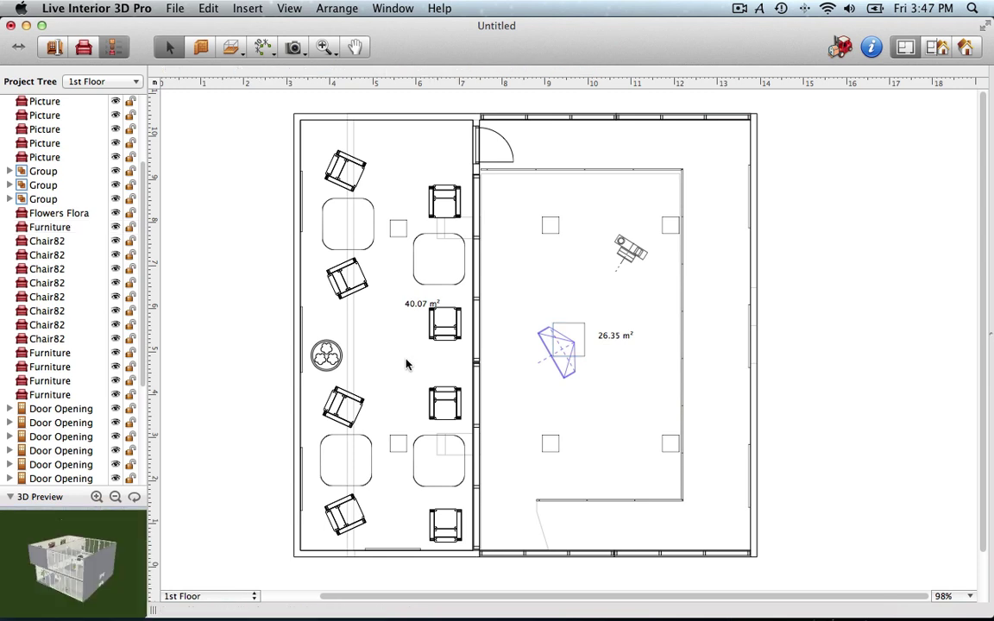
pyautogui.click(173, 8)
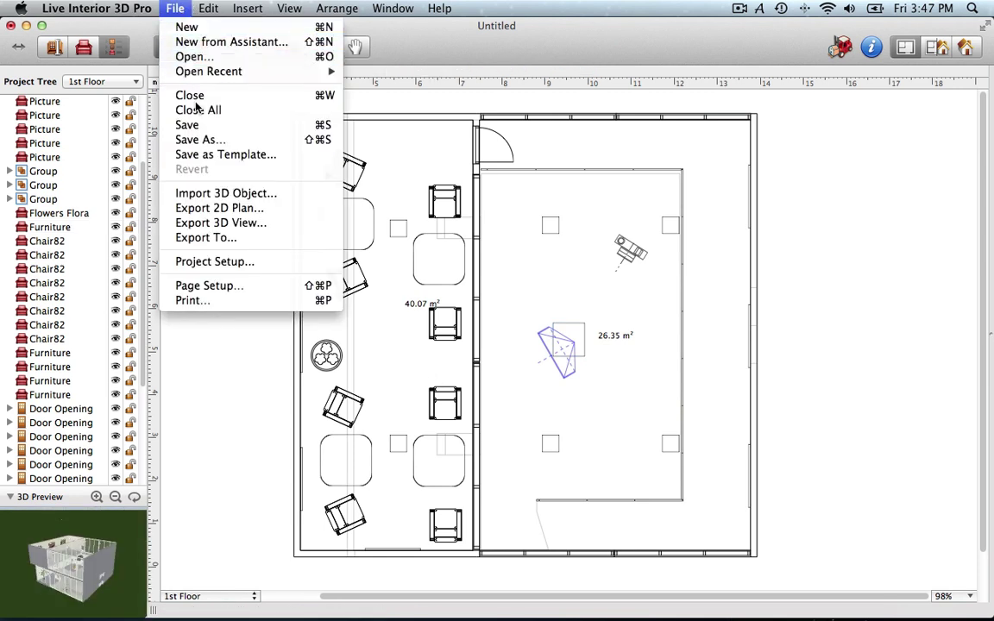
pyautogui.click(218, 244)
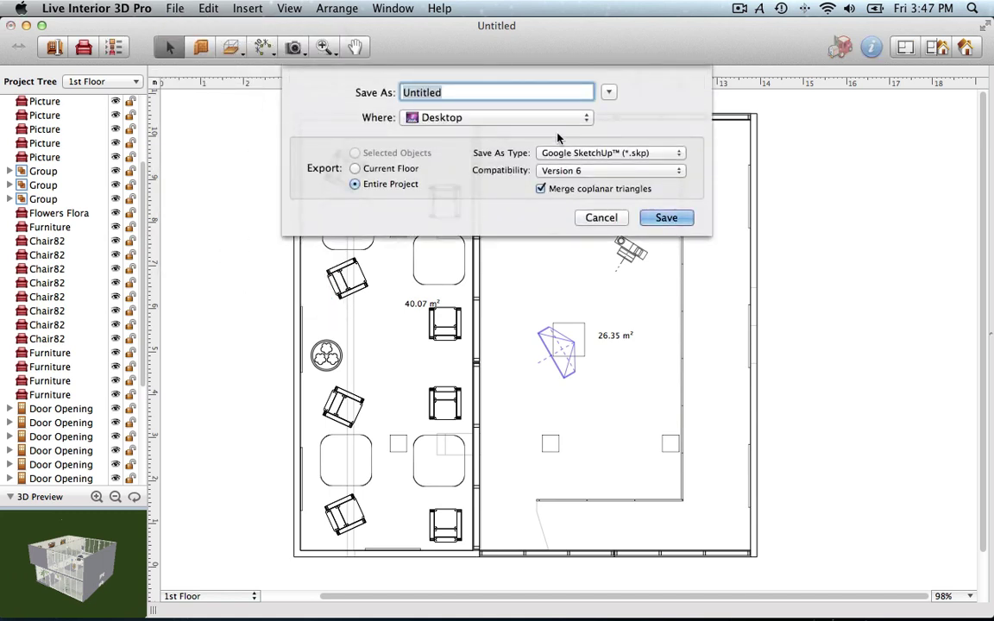
pyautogui.click(604, 153)
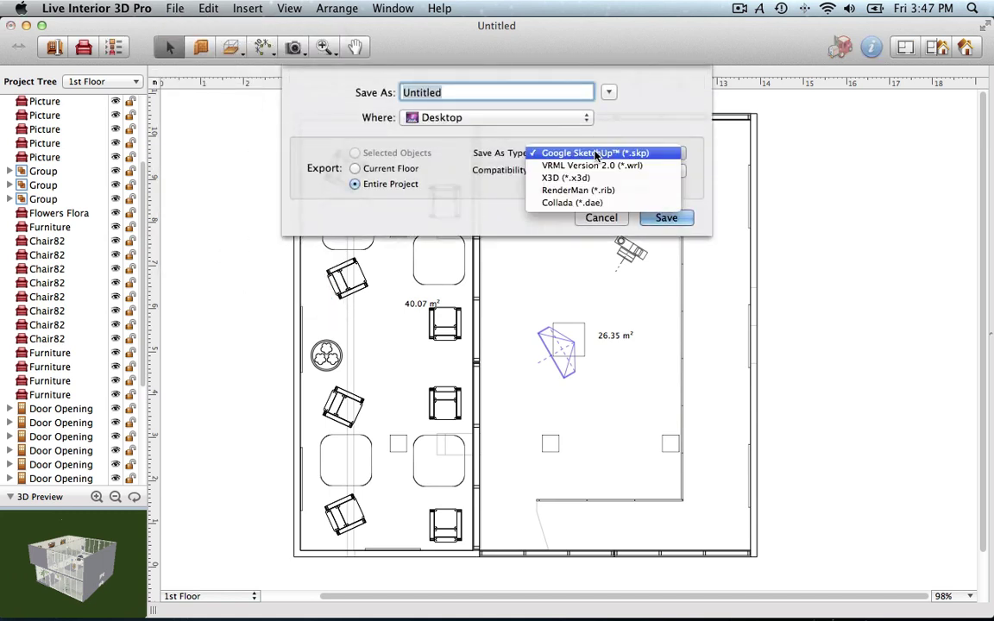
pyautogui.click(596, 219)
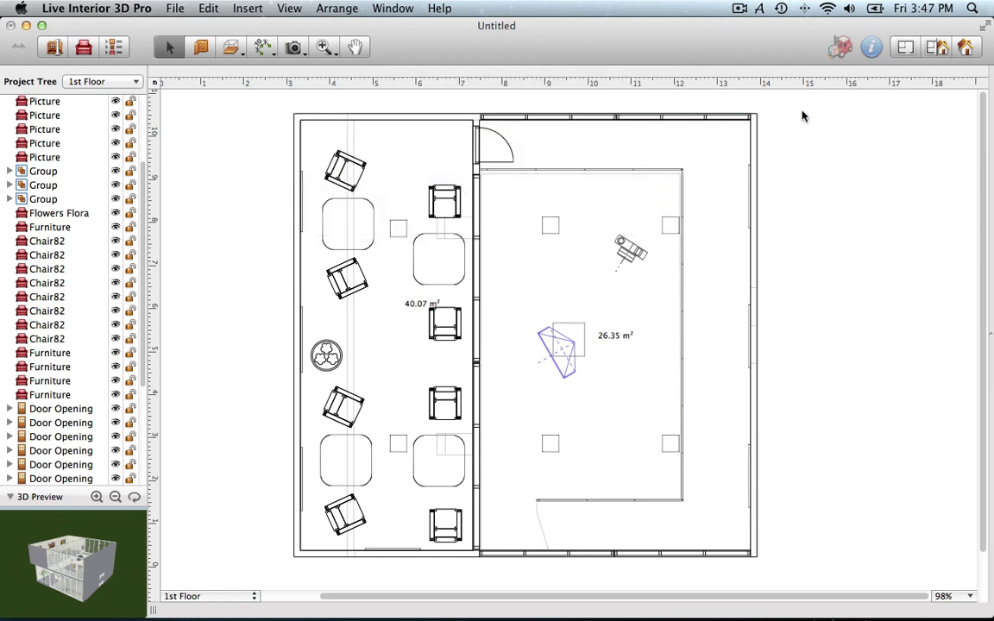
# - Try the From Back, From Left and From Top cameras, then cancel Export 3D View
pyautogui.click(872, 47)
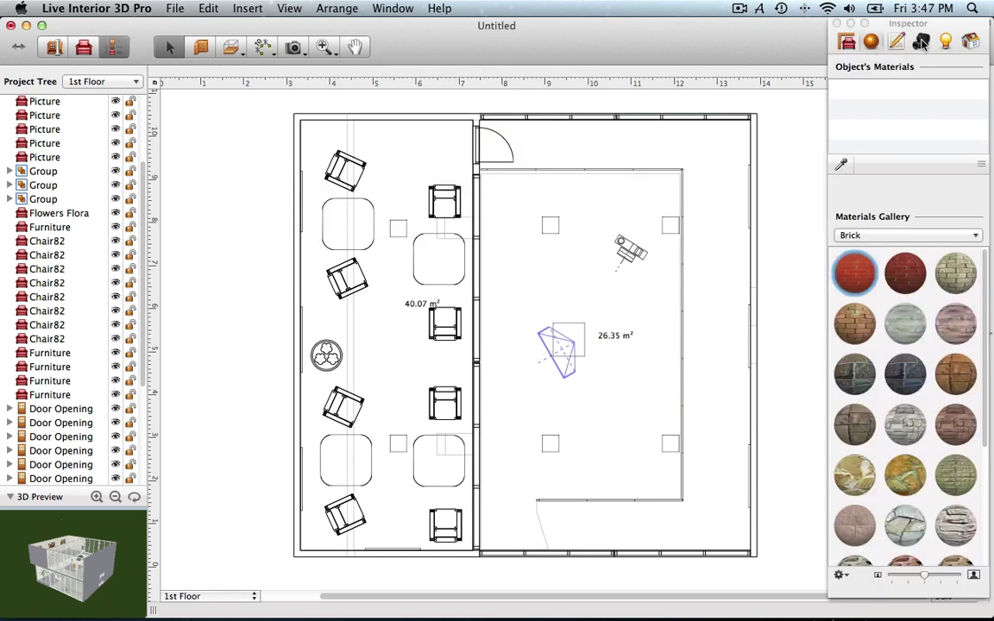
pyautogui.click(922, 43)
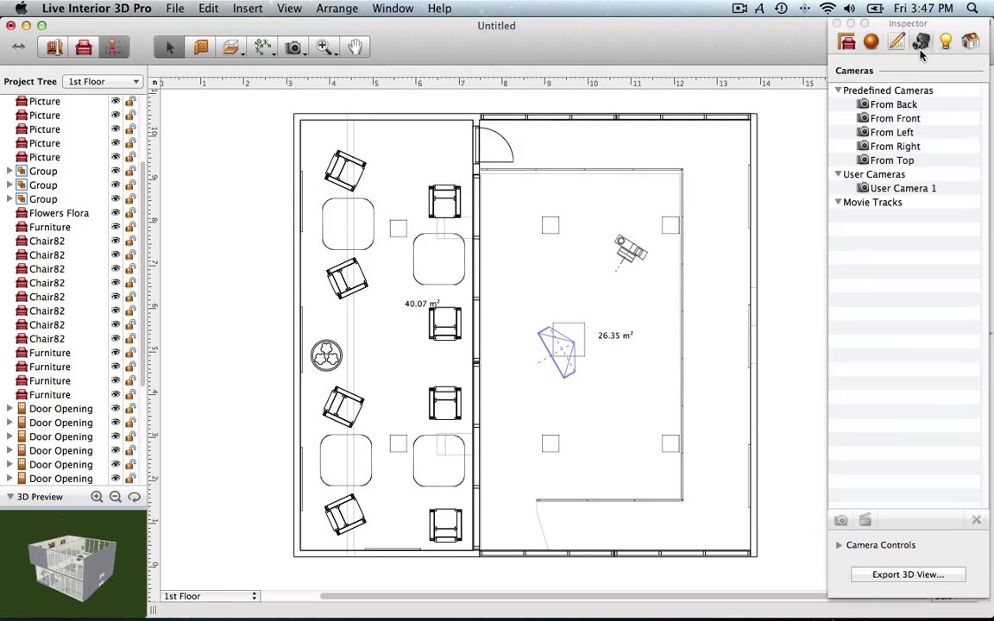
pyautogui.click(893, 105)
pyautogui.click(892, 132)
pyautogui.click(892, 160)
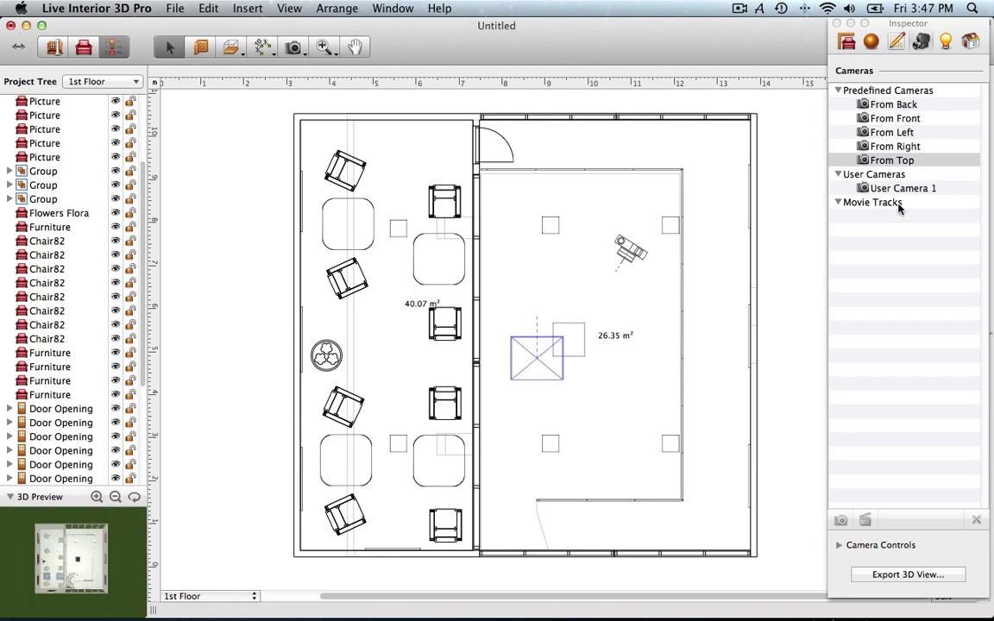
pyautogui.click(882, 577)
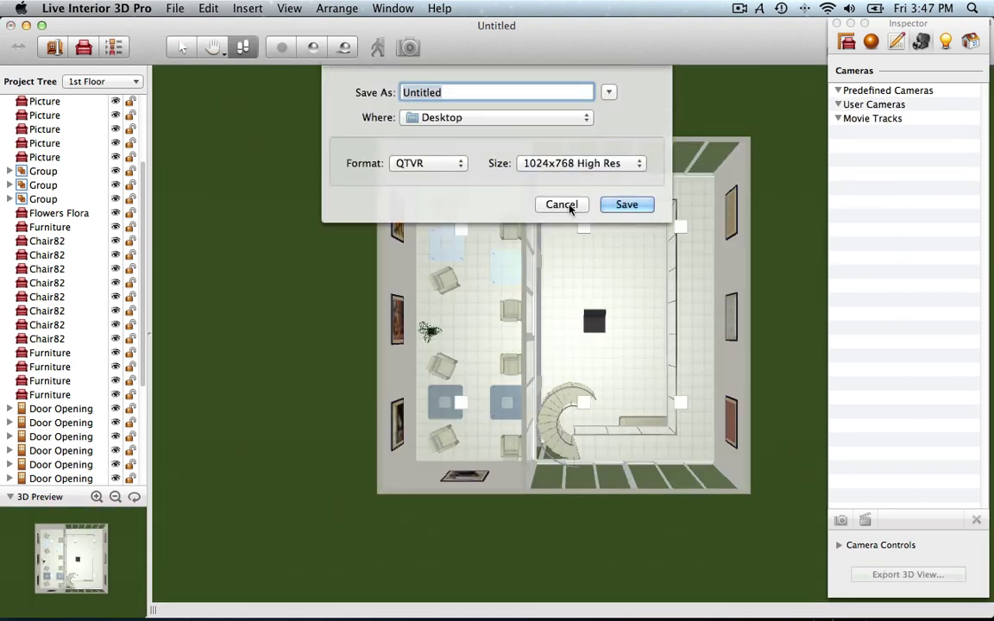
pyautogui.click(559, 204)
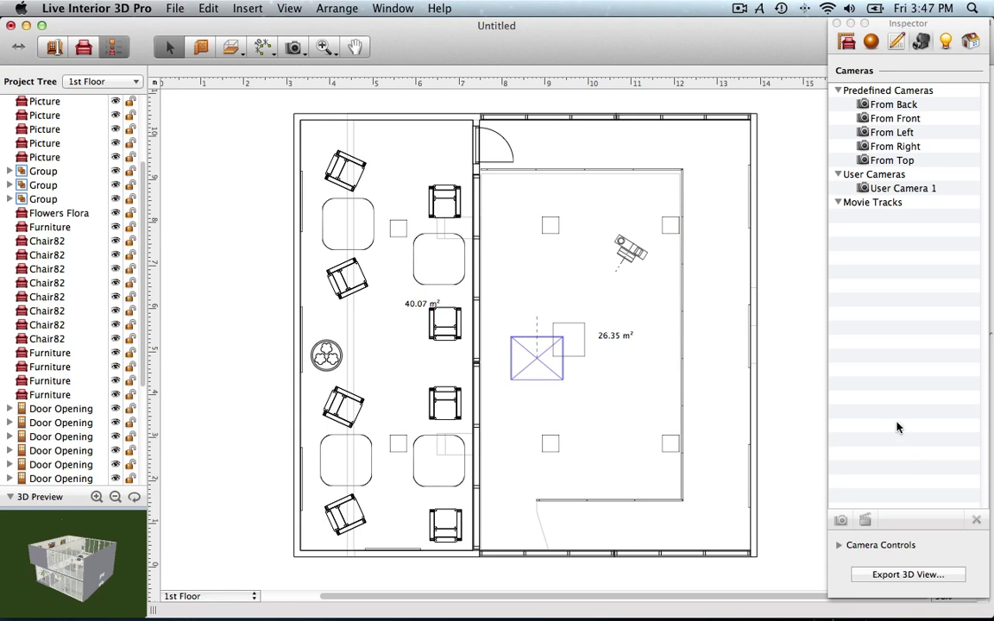
# - Close the camera panel and scroll through the Stairs category of the building library
pyautogui.click(836, 24)
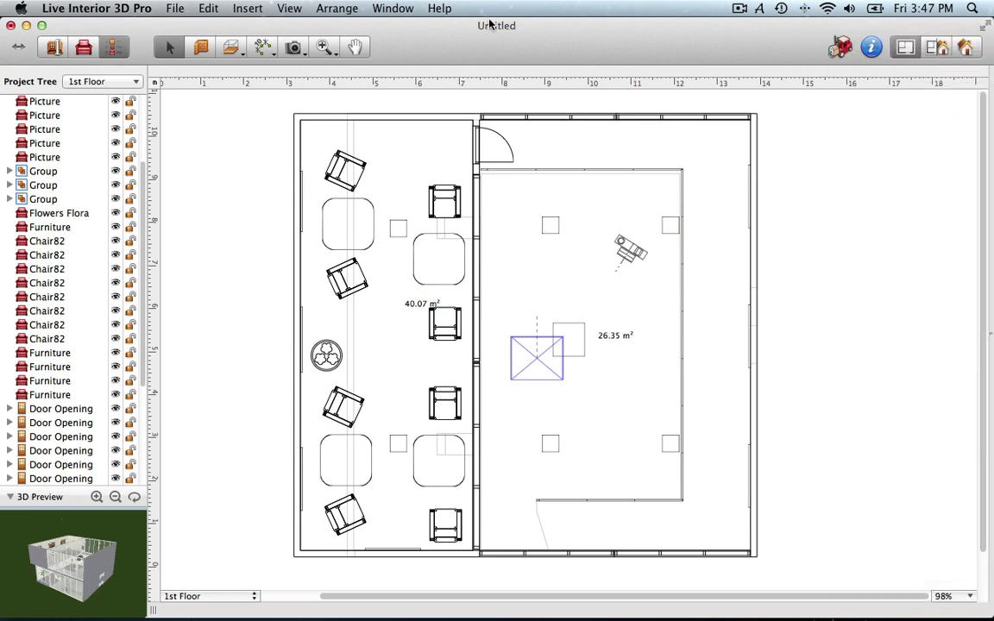
pyautogui.click(55, 57)
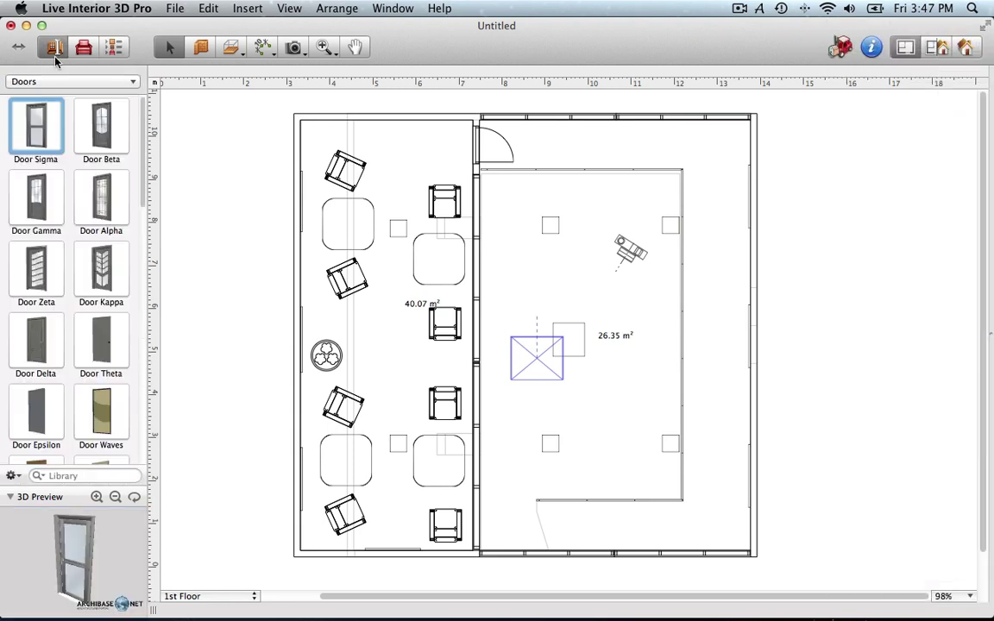
pyautogui.click(61, 84)
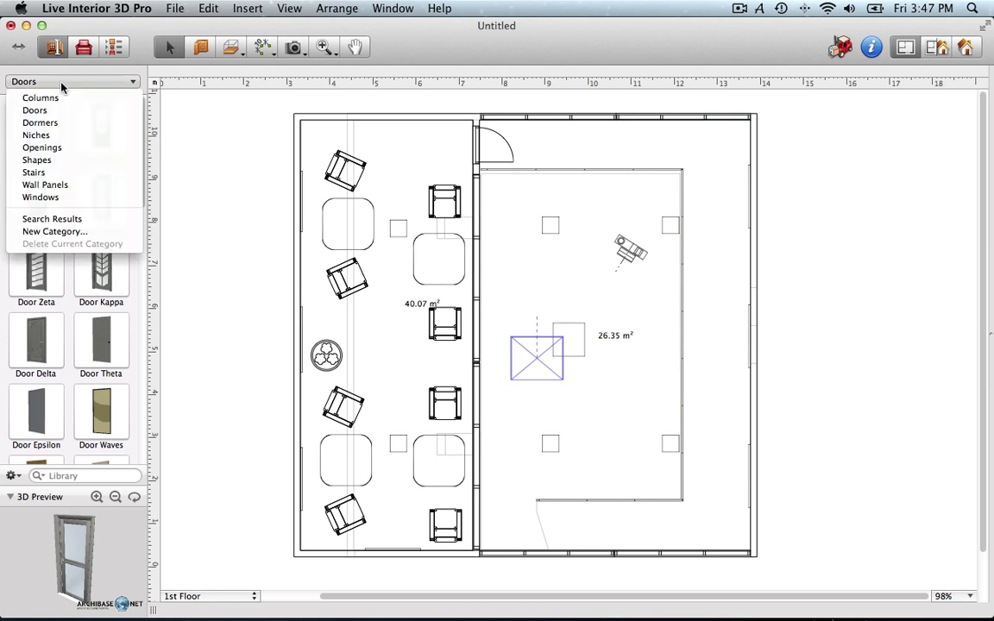
pyautogui.click(59, 180)
pyautogui.scroll(-5, 63, 214)
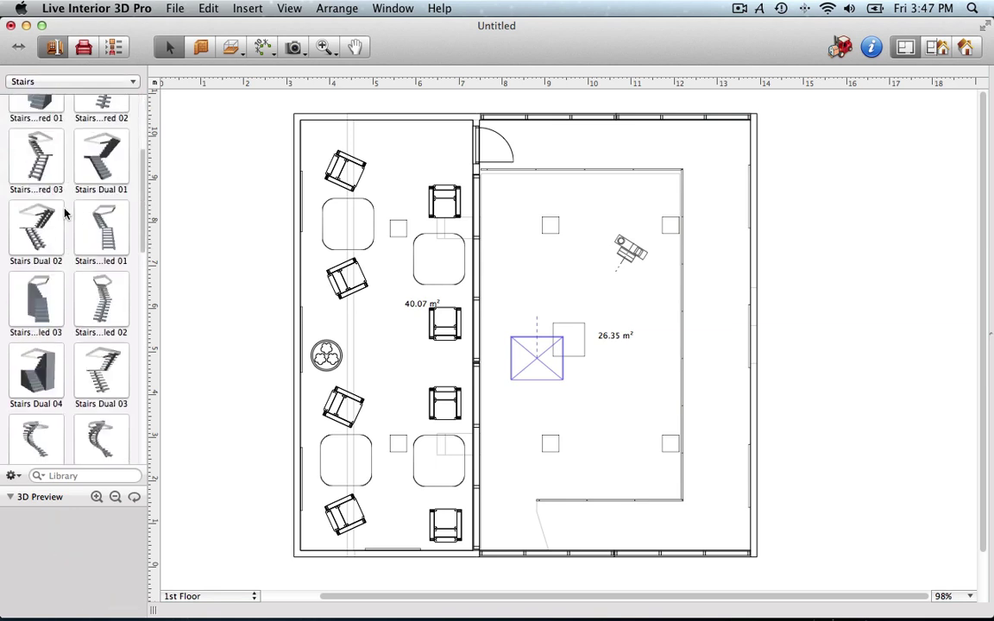
pyautogui.scroll(-5, 65, 214)
pyautogui.scroll(-3, 66, 214)
pyautogui.scroll(-3, 66, 214)
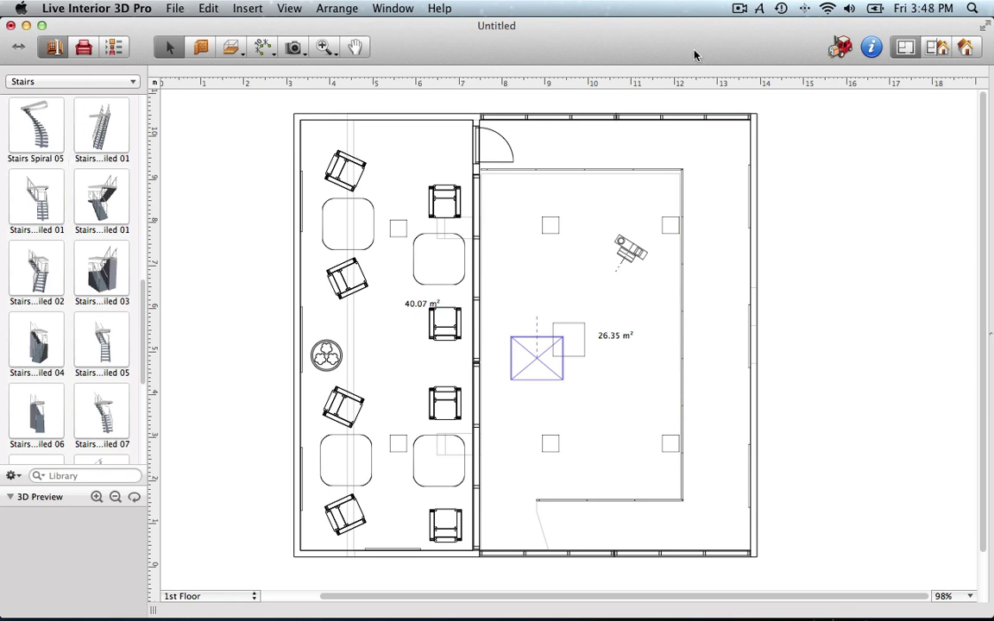
# - Switch to the 3D view and tilt it with Fly Around to show both gallery storeys
pyautogui.click(965, 52)
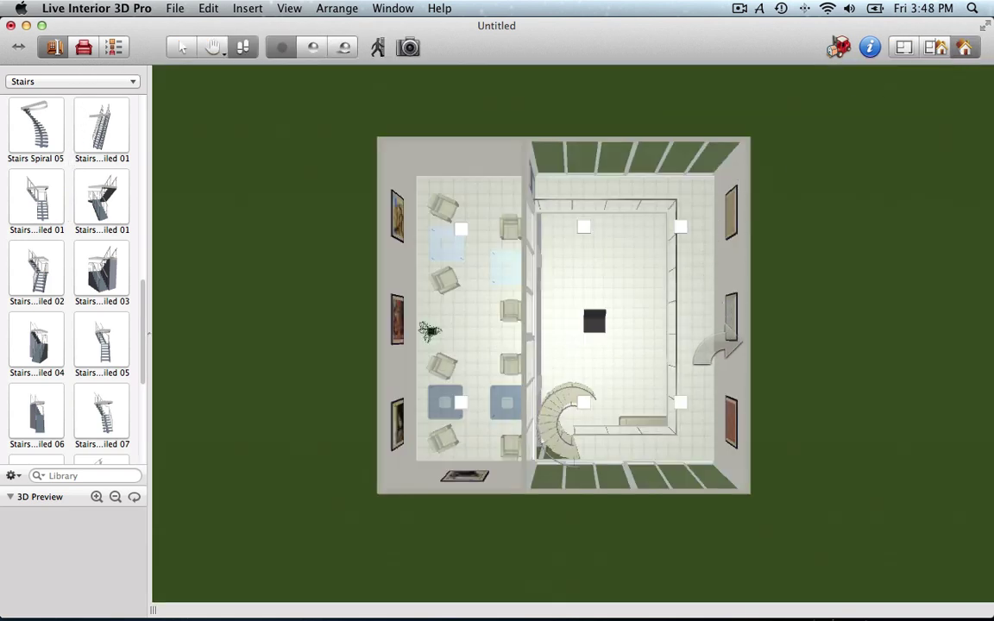
pyautogui.moveTo(645, 315)
pyautogui.mouseDown()
pyautogui.moveTo(633, 261)
pyautogui.moveTo(561, 201)
pyautogui.moveTo(699, 572)
pyautogui.mouseUp()
pyautogui.click(213, 47)
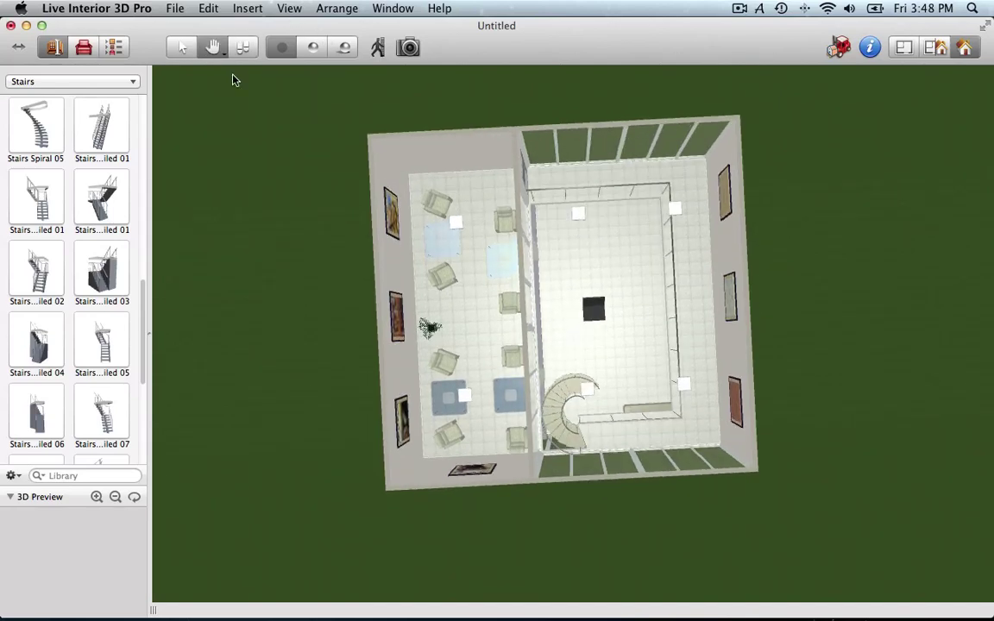
pyautogui.moveTo(486, 254)
pyautogui.mouseDown()
pyautogui.moveTo(608, 440)
pyautogui.moveTo(518, 155)
pyautogui.moveTo(340, 102)
pyautogui.moveTo(777, 406)
pyautogui.moveTo(959, 210)
pyautogui.moveTo(434, 542)
pyautogui.moveTo(373, 516)
pyautogui.moveTo(338, 329)
pyautogui.moveTo(515, 417)
pyautogui.moveTo(470, 466)
pyautogui.moveTo(515, 350)
pyautogui.moveTo(455, 244)
pyautogui.moveTo(408, 467)
pyautogui.moveTo(414, 247)
pyautogui.mouseUp()
pyautogui.click(215, 49)
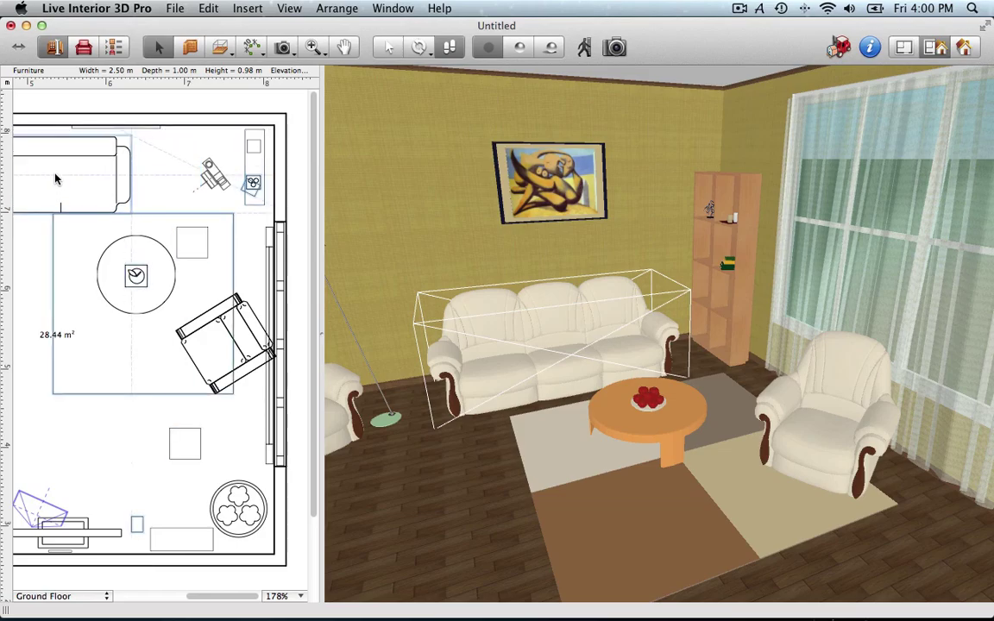
# - Drag the living-room armchair up into the corner beside the sofa
pyautogui.moveTo(225, 341); pyautogui.dragTo(194, 203)
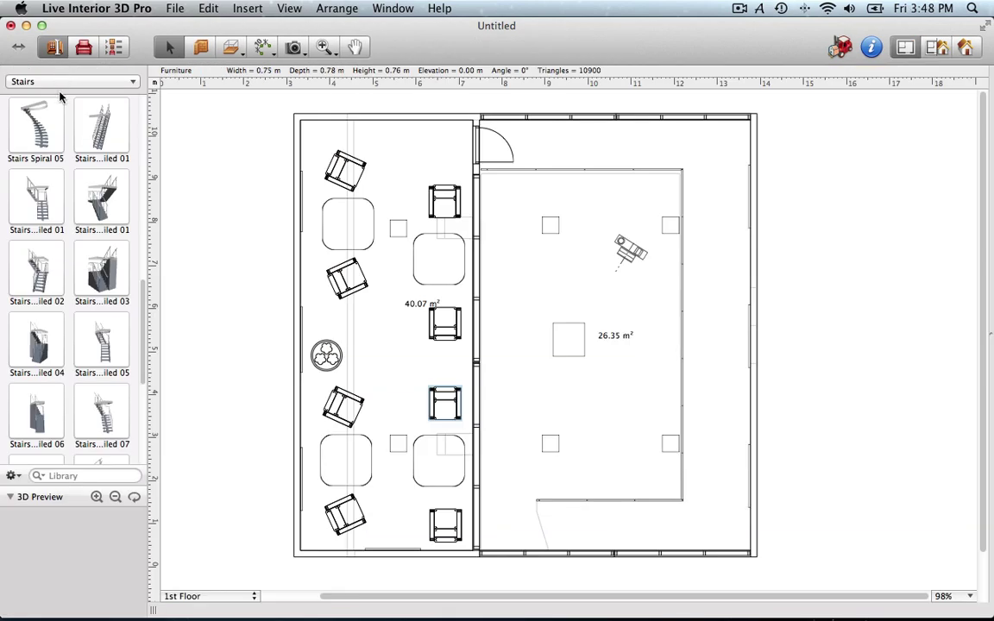
# - Switch the library category to Shapes and rotate the Tetra shape in the 3D Preview
pyautogui.click(65, 81)
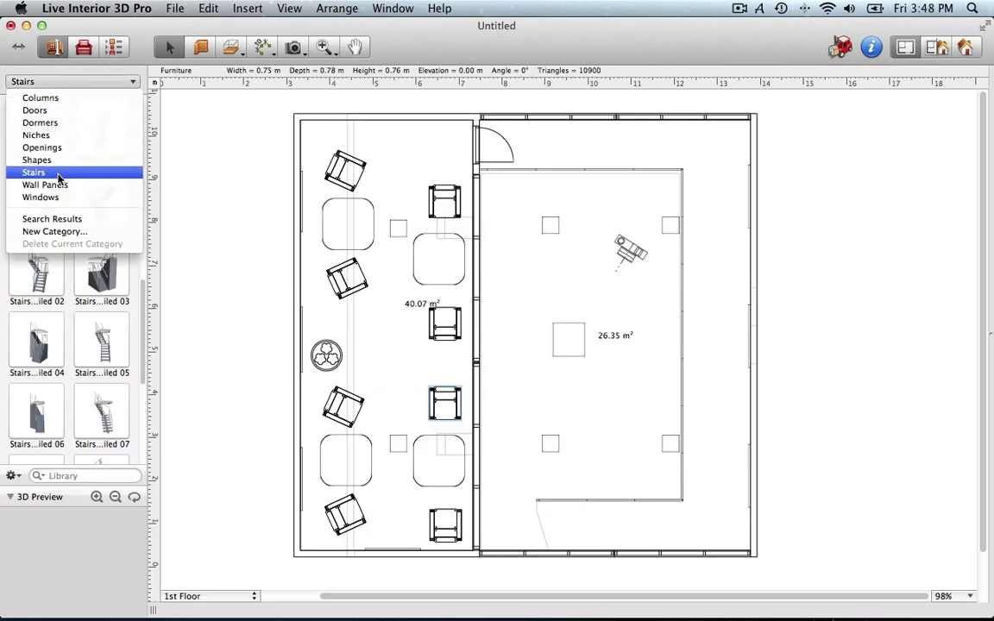
pyautogui.click(59, 157)
pyautogui.click(98, 81)
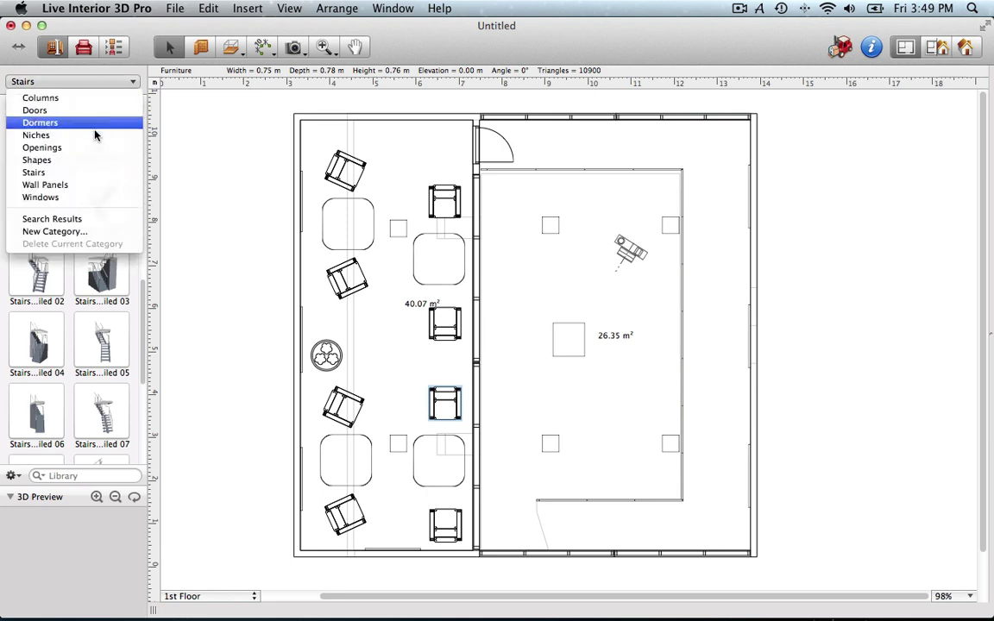
pyautogui.click(90, 173)
pyautogui.click(100, 285)
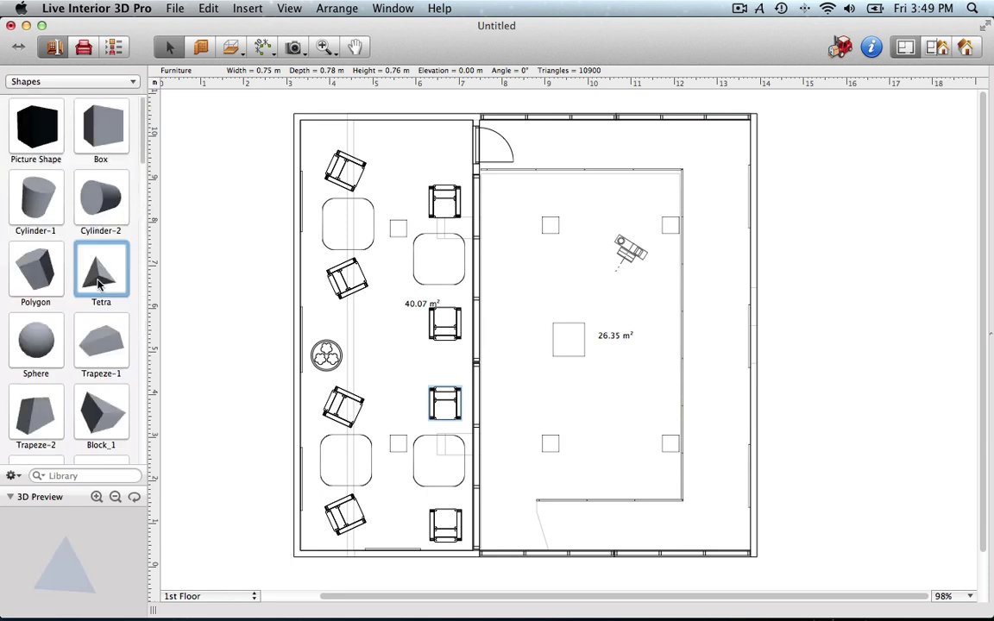
pyautogui.moveTo(34, 587); pyautogui.dragTo(126, 509)
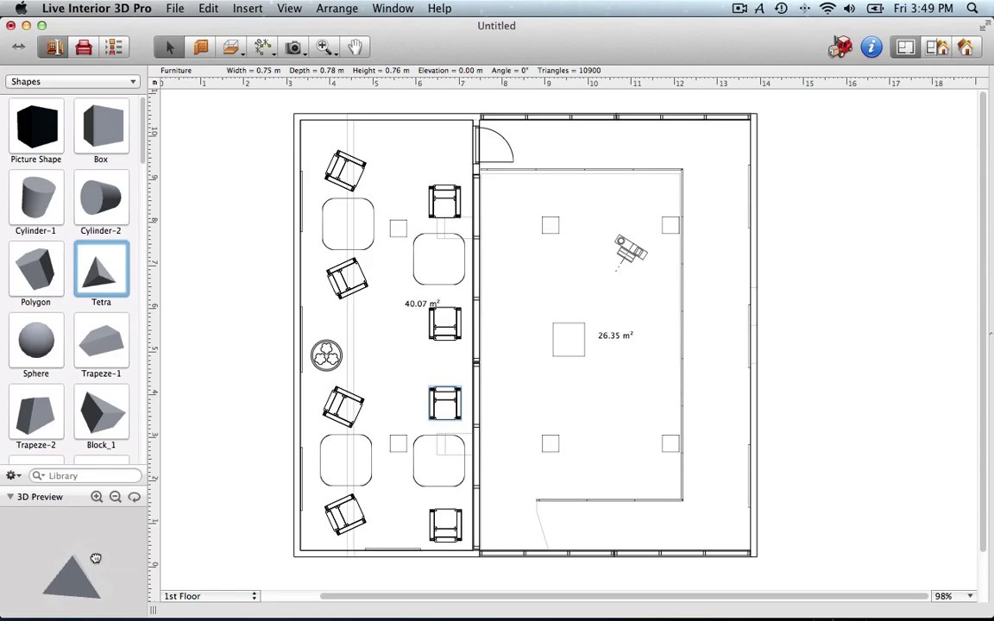